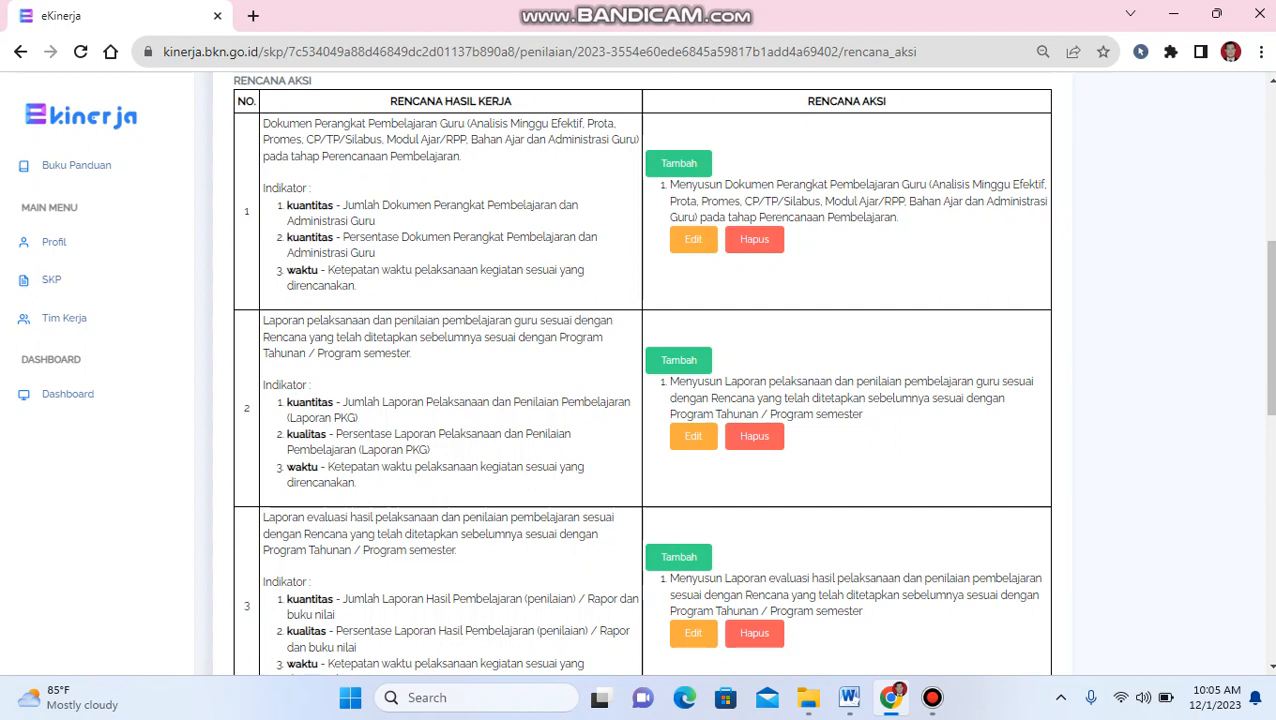
Shorten row 1's action plan so its parentheses list only "Modul Ajar/RPP, Bahan Ajar dan Administrasi Guru".
{"action": "left_click_drag", "start_coordinate": [667, 184], "coordinate": [928, 184]}
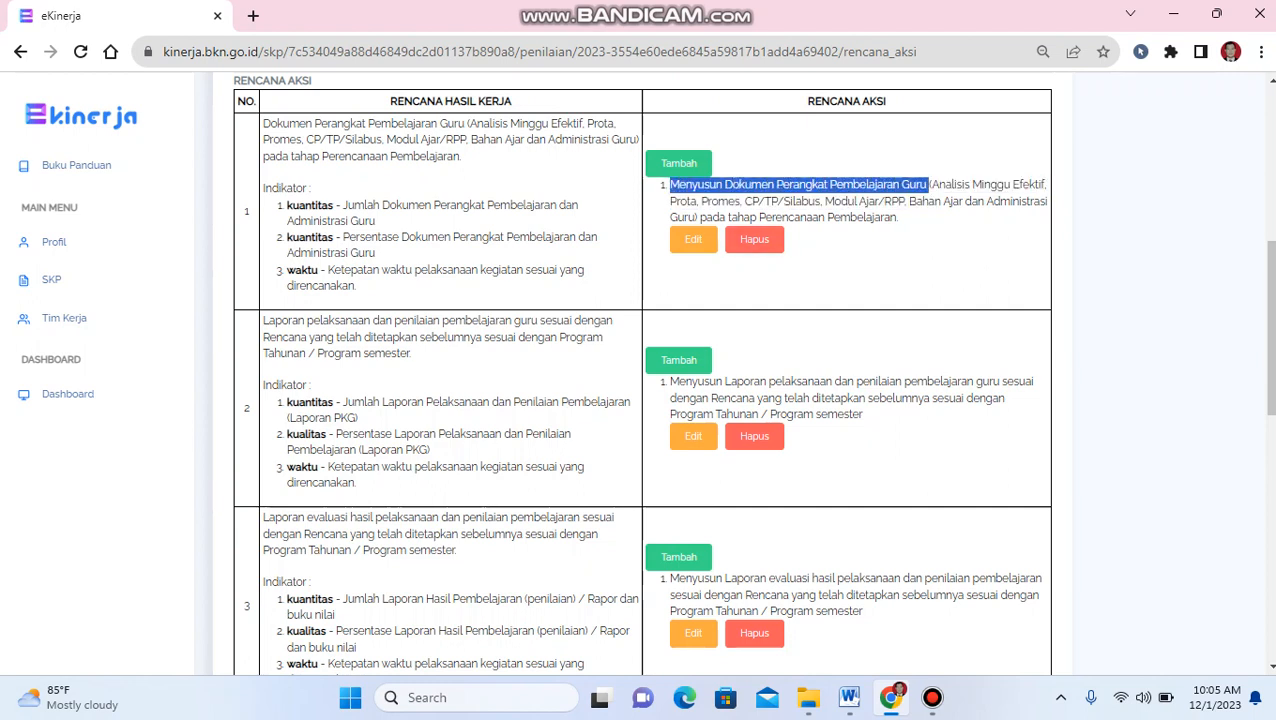
{"action": "double_click", "coordinate": [683, 201]}
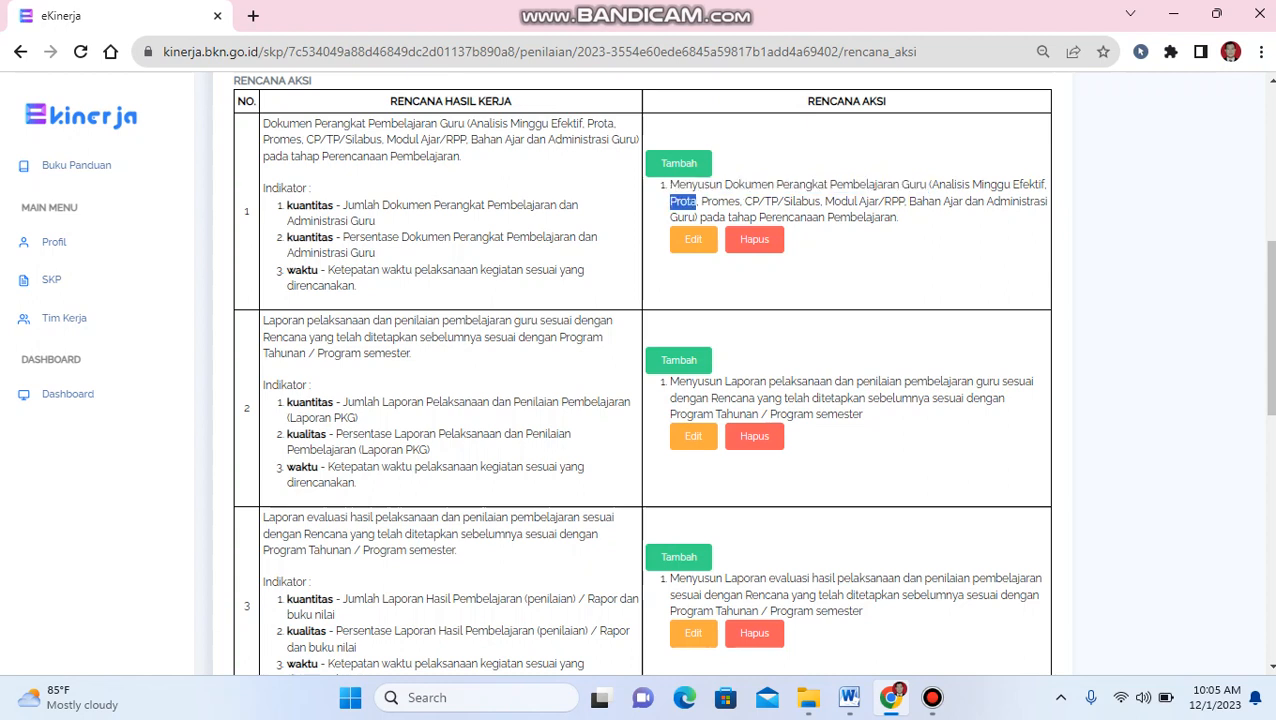
{"action": "double_click", "coordinate": [720, 201]}
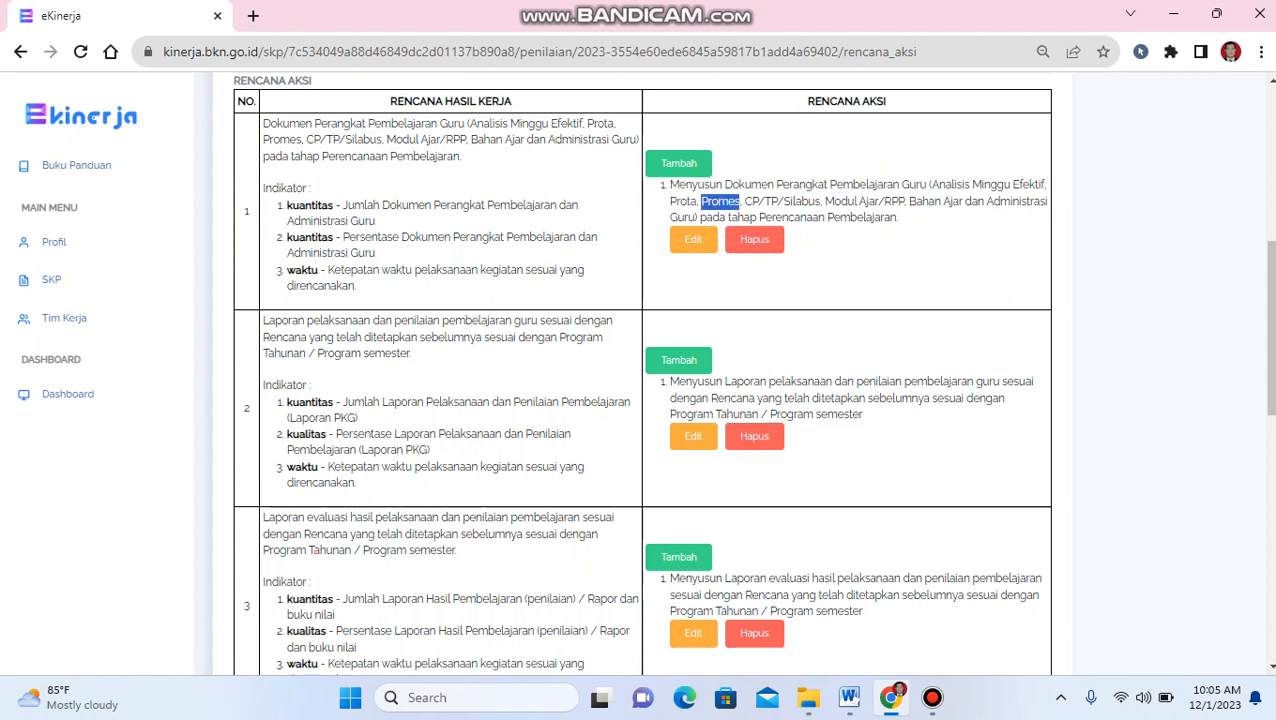
{"action": "left_click_drag", "start_coordinate": [742, 201], "coordinate": [824, 201]}
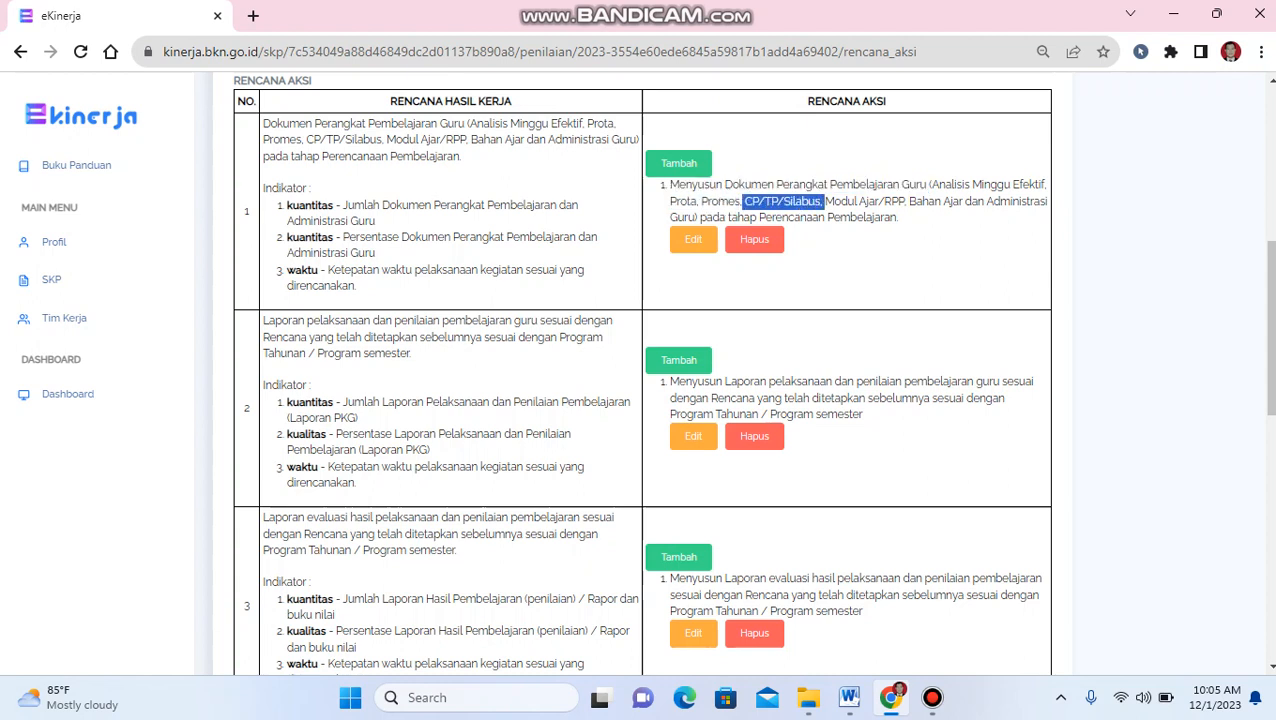
{"action": "left_click", "coordinate": [827, 201]}
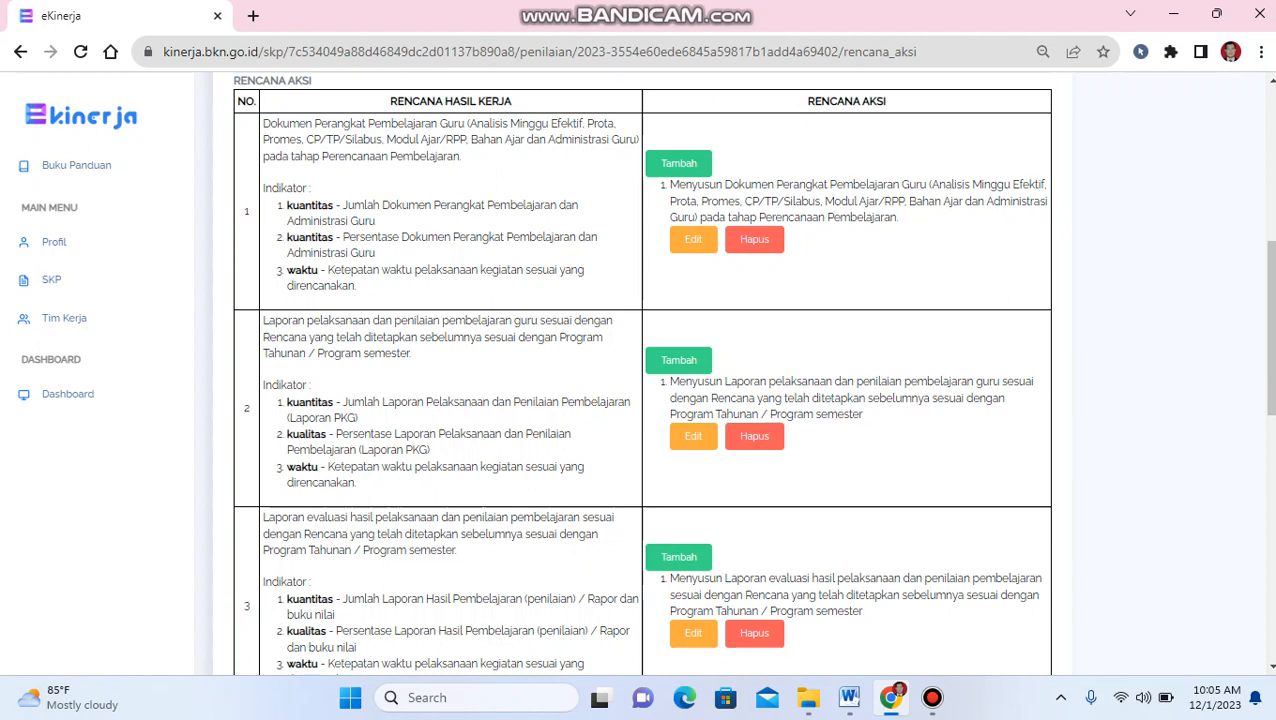
{"action": "left_click", "coordinate": [693, 239]}
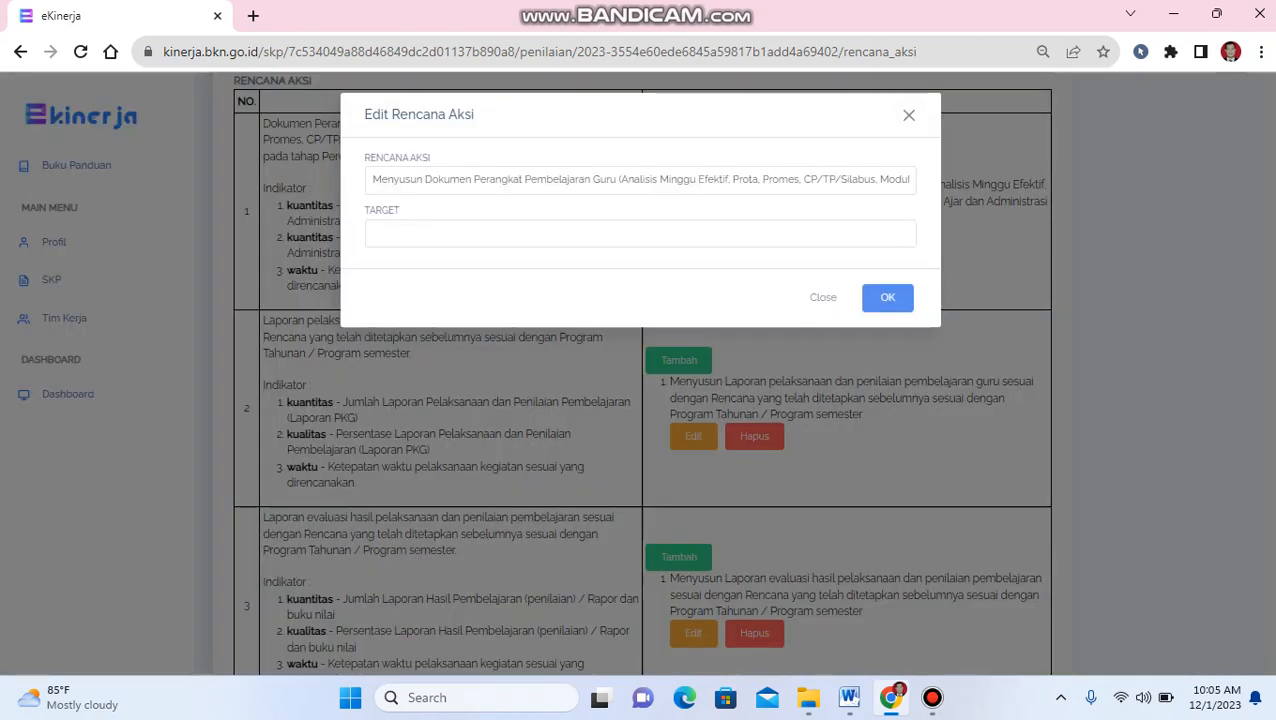
{"action": "left_click", "coordinate": [459, 180]}
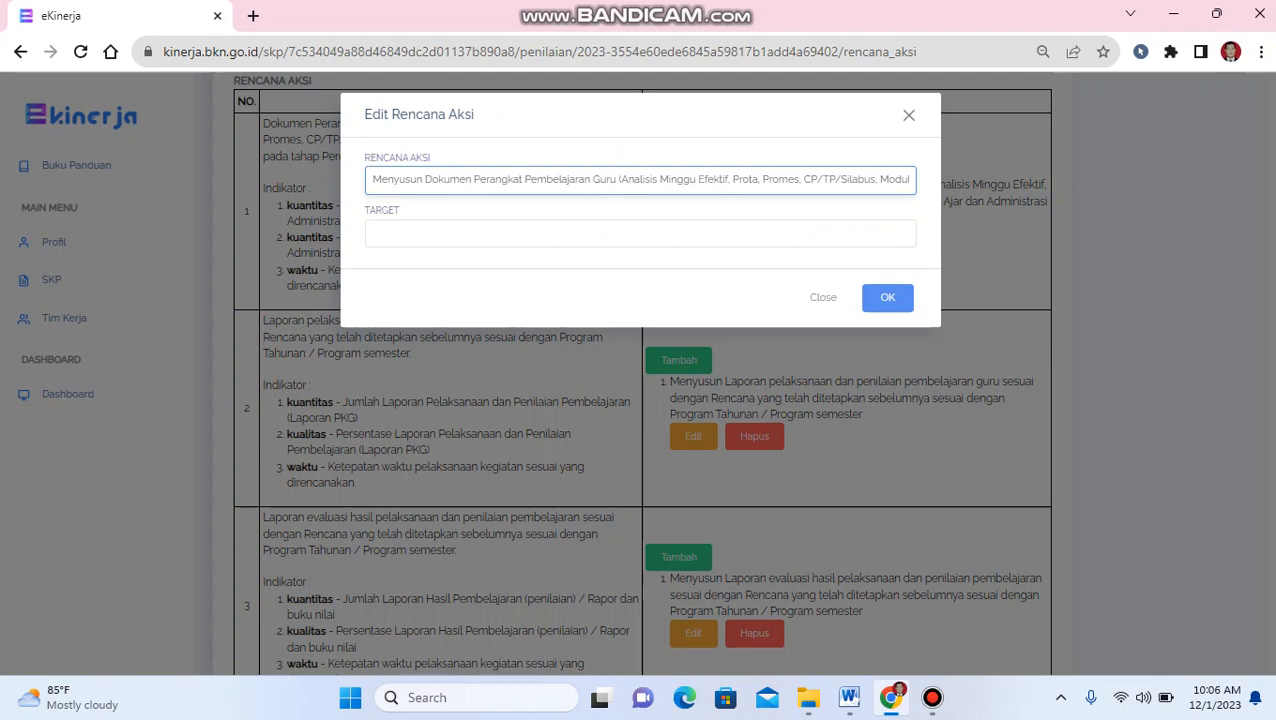
{"action": "left_click_drag", "start_coordinate": [618, 180], "coordinate": [477, 180]}
{"action": "key", "text": "BackSpace"}
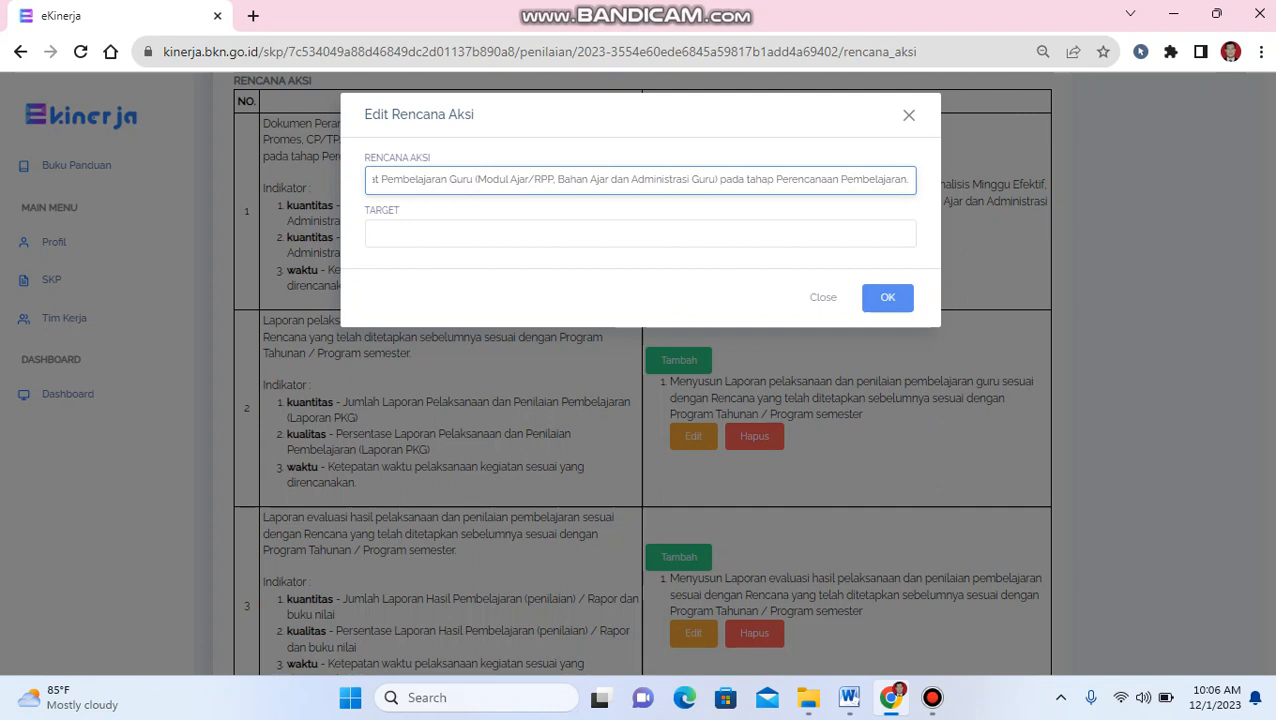
Set the target of row 1's action plan to "3 Dokumen" and save the entry.
{"action": "left_click", "coordinate": [640, 234]}
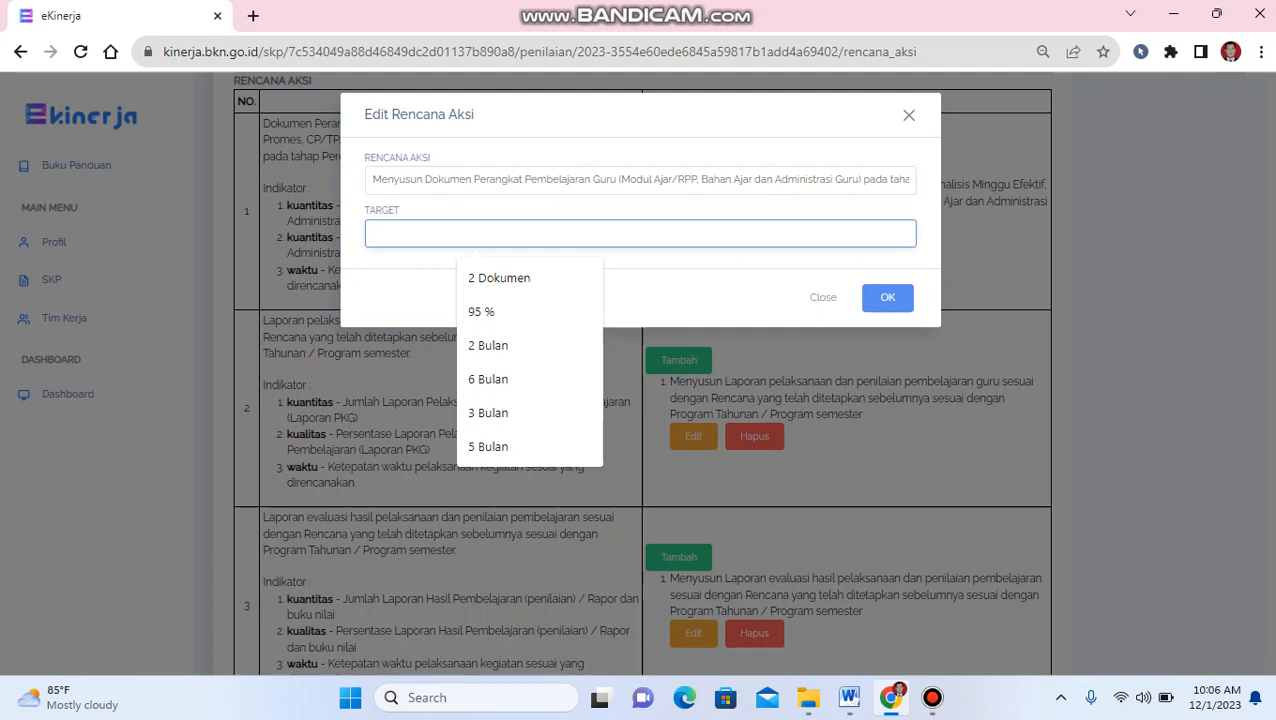
{"action": "type", "text": "3"}
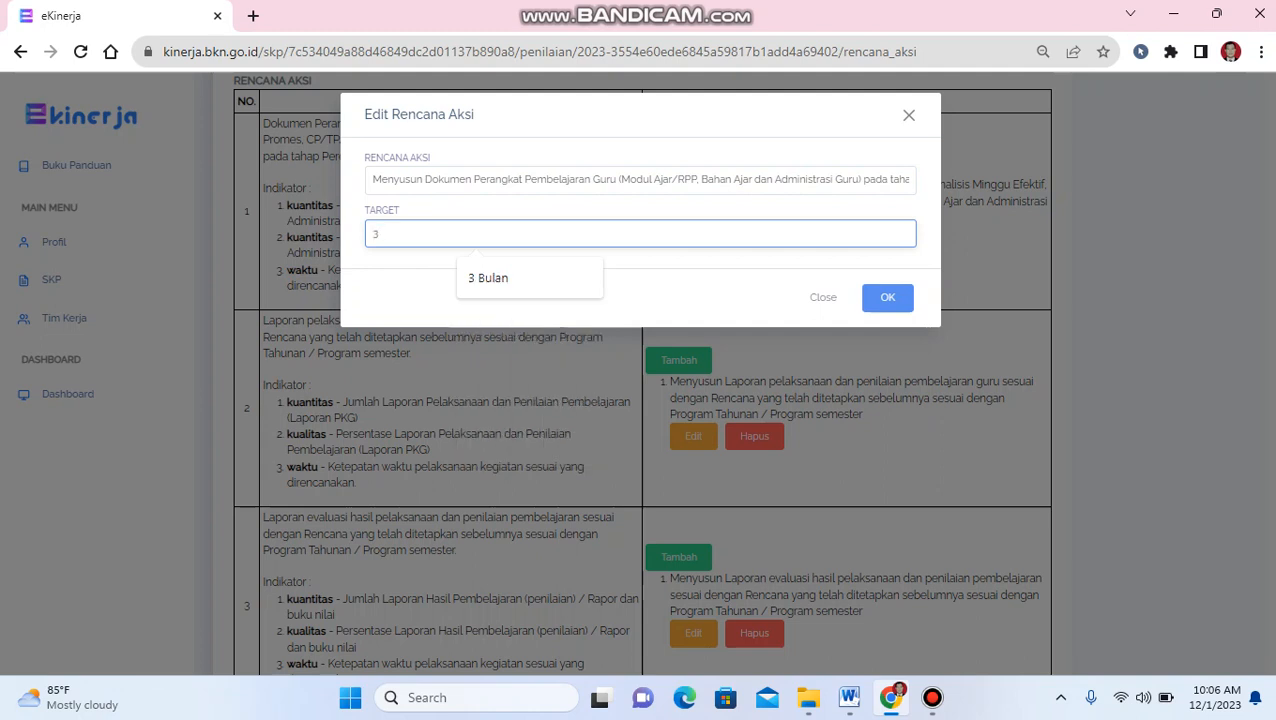
{"action": "double_click", "coordinate": [449, 180]}
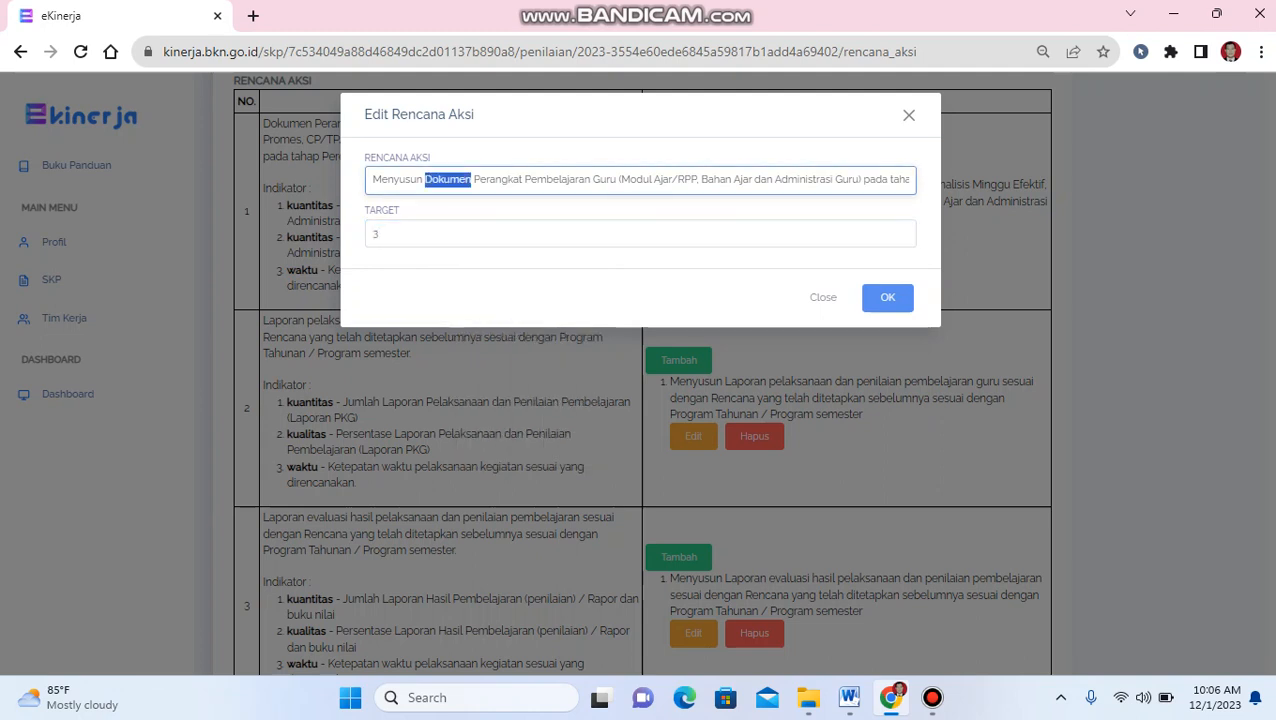
{"action": "left_click", "coordinate": [449, 234]}
{"action": "type", "text": "Dok"}
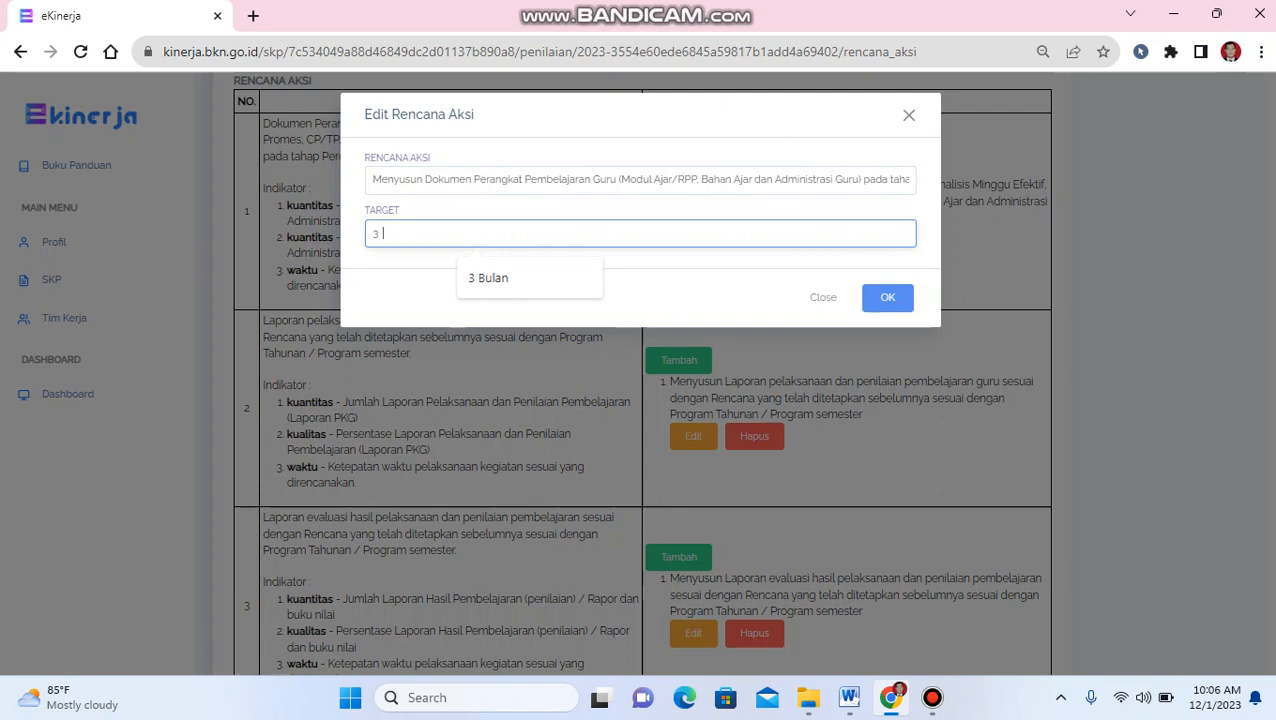
{"action": "type", "text": "umen"}
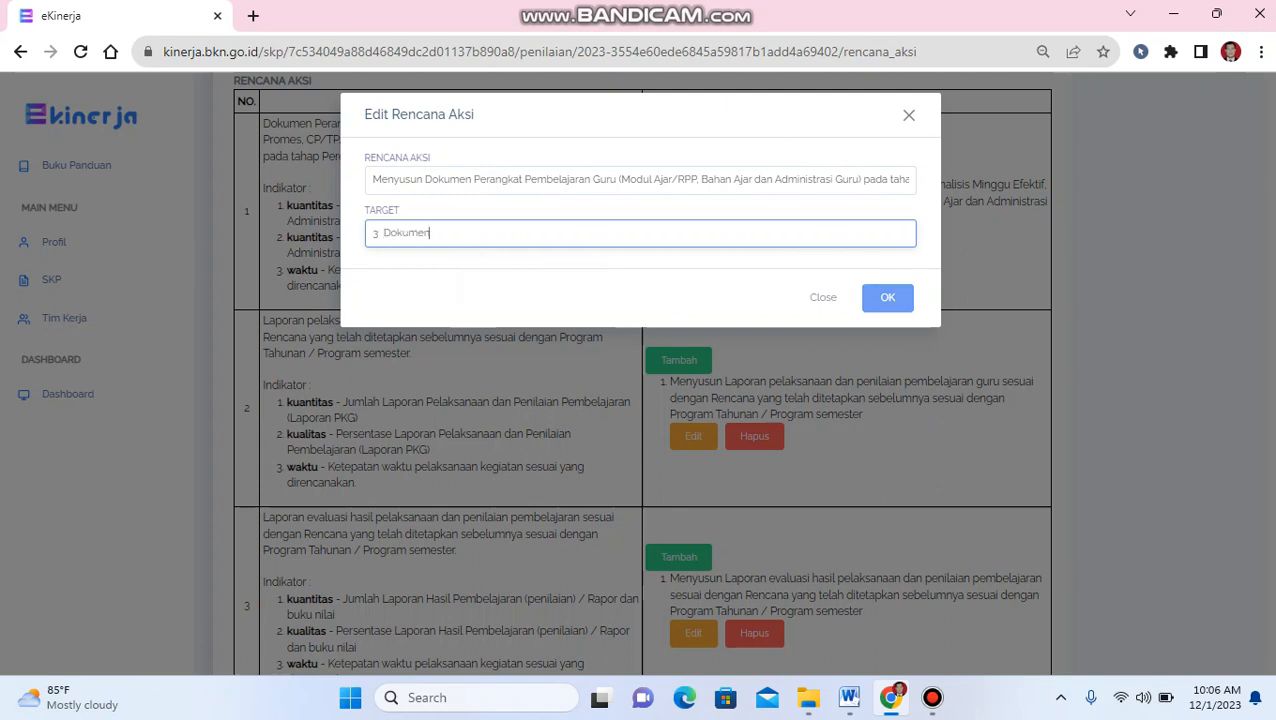
{"action": "key", "text": "Return"}
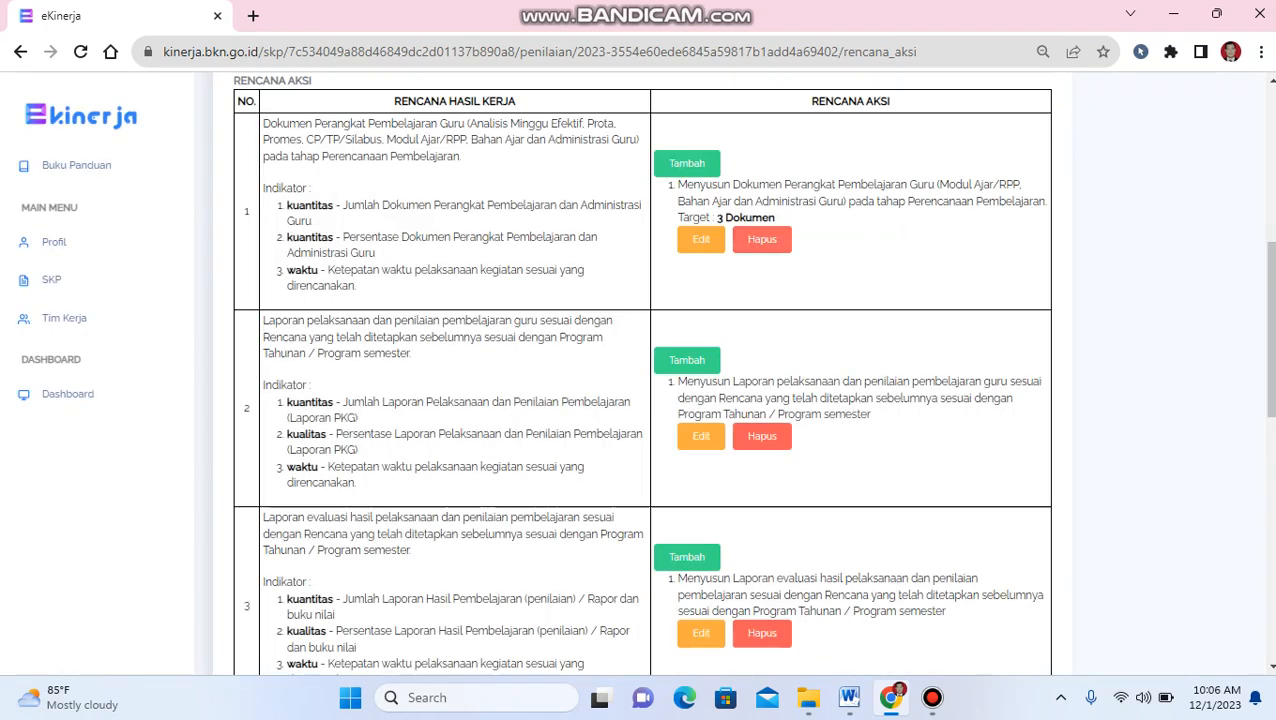
{"action": "left_click_drag", "start_coordinate": [716, 217], "coordinate": [775, 217]}
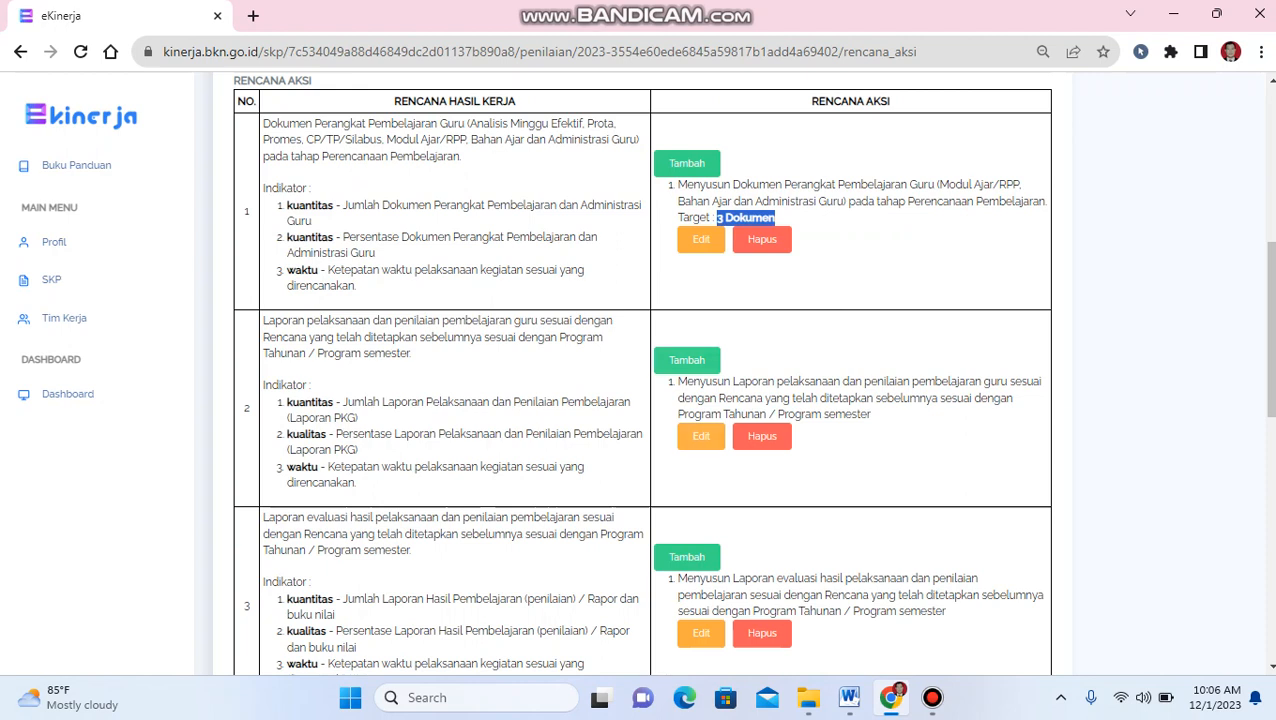
{"action": "left_click_drag", "start_coordinate": [263, 320], "coordinate": [412, 353]}
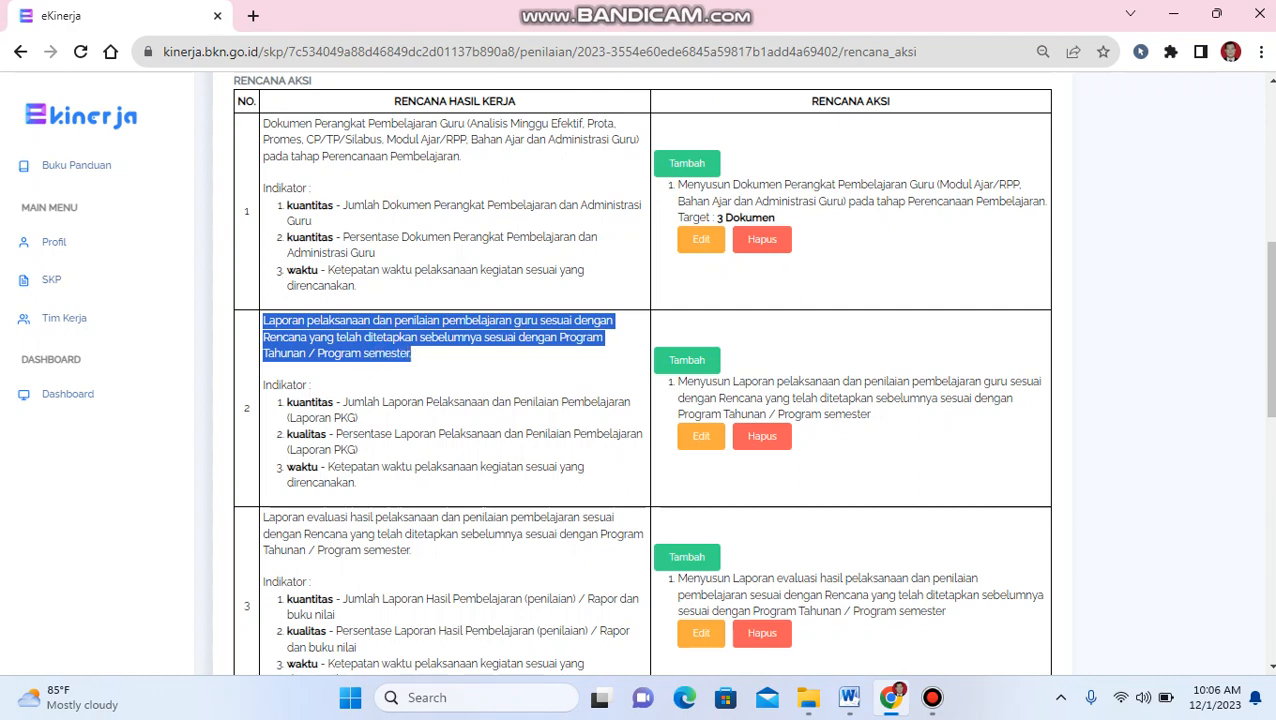
{"action": "left_click", "coordinate": [687, 360]}
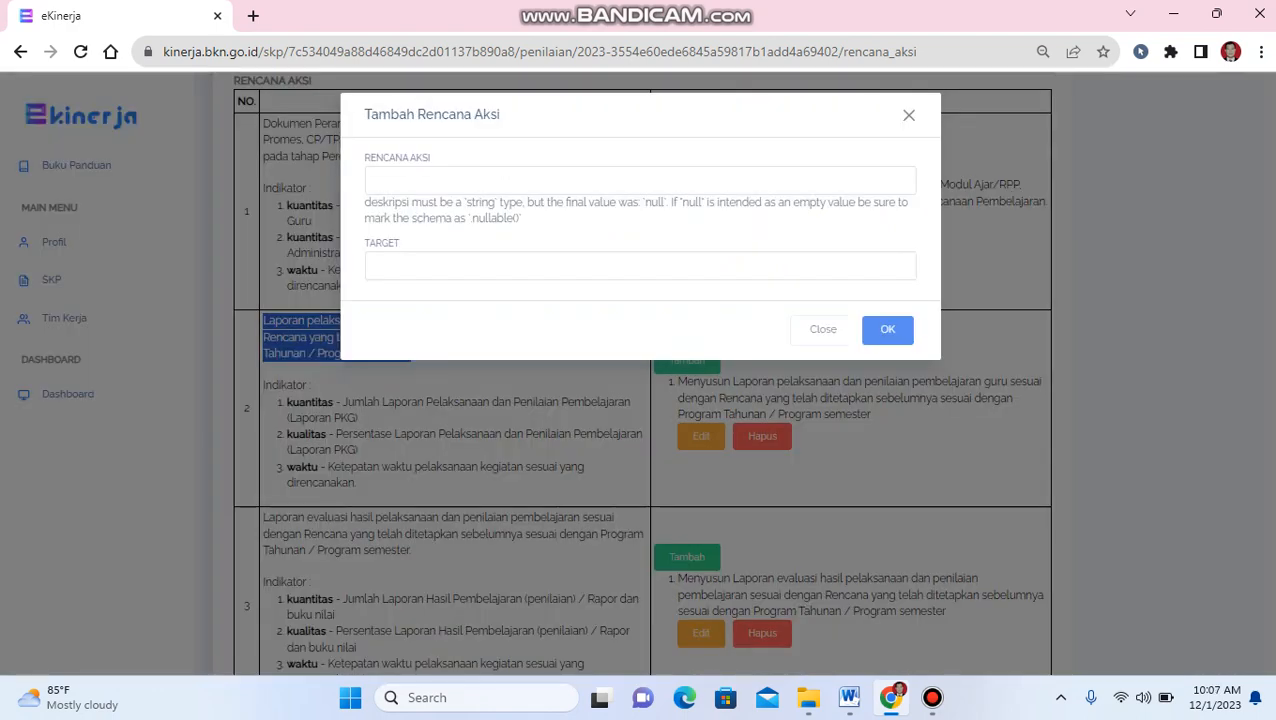
{"action": "left_click", "coordinate": [909, 115]}
Edit row 2's action plan, replacing everything after "Menyusun" with a pasted copy of that row's full action plan text.
{"action": "left_click_drag", "start_coordinate": [677, 381], "coordinate": [872, 415]}
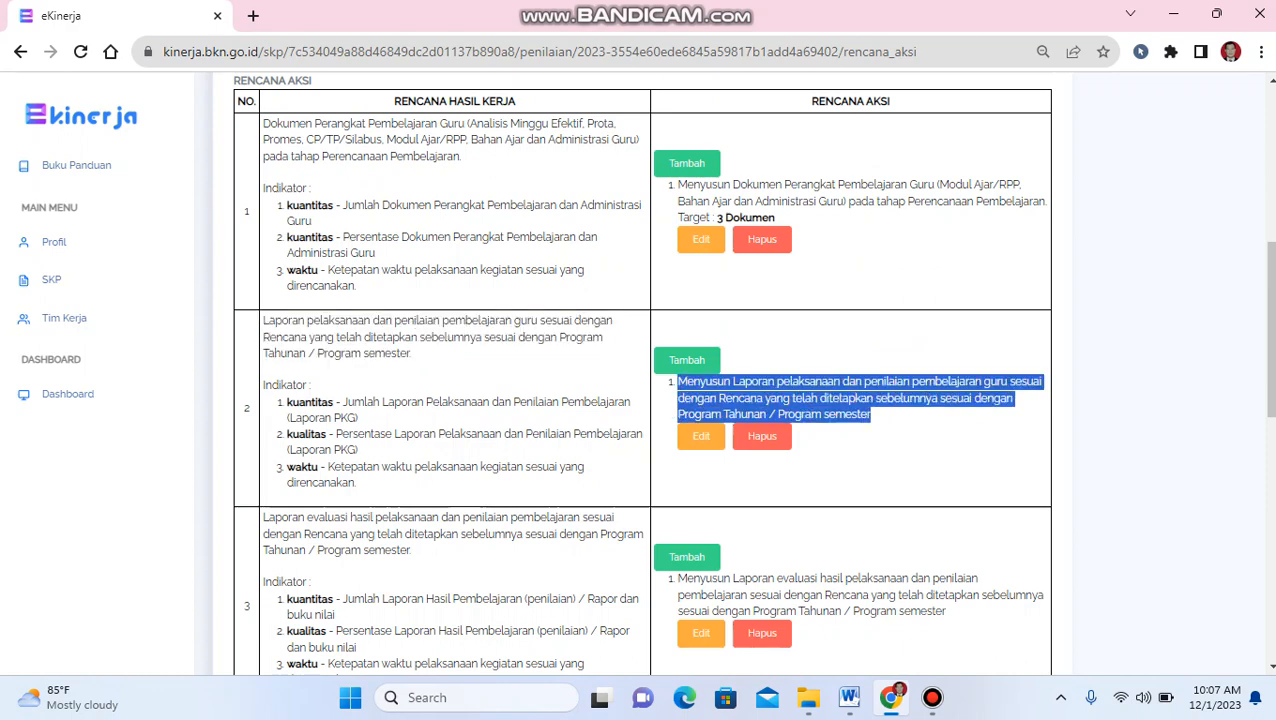
{"action": "left_click", "coordinate": [701, 436]}
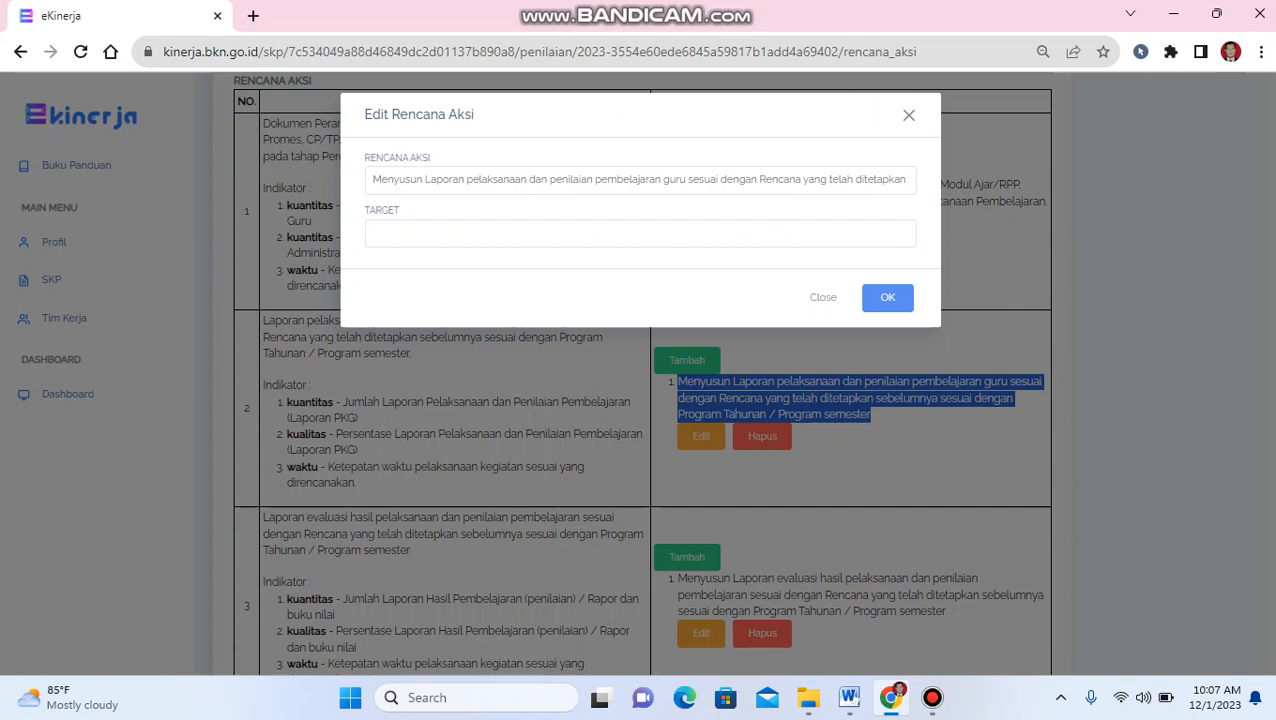
{"action": "left_click", "coordinate": [461, 179]}
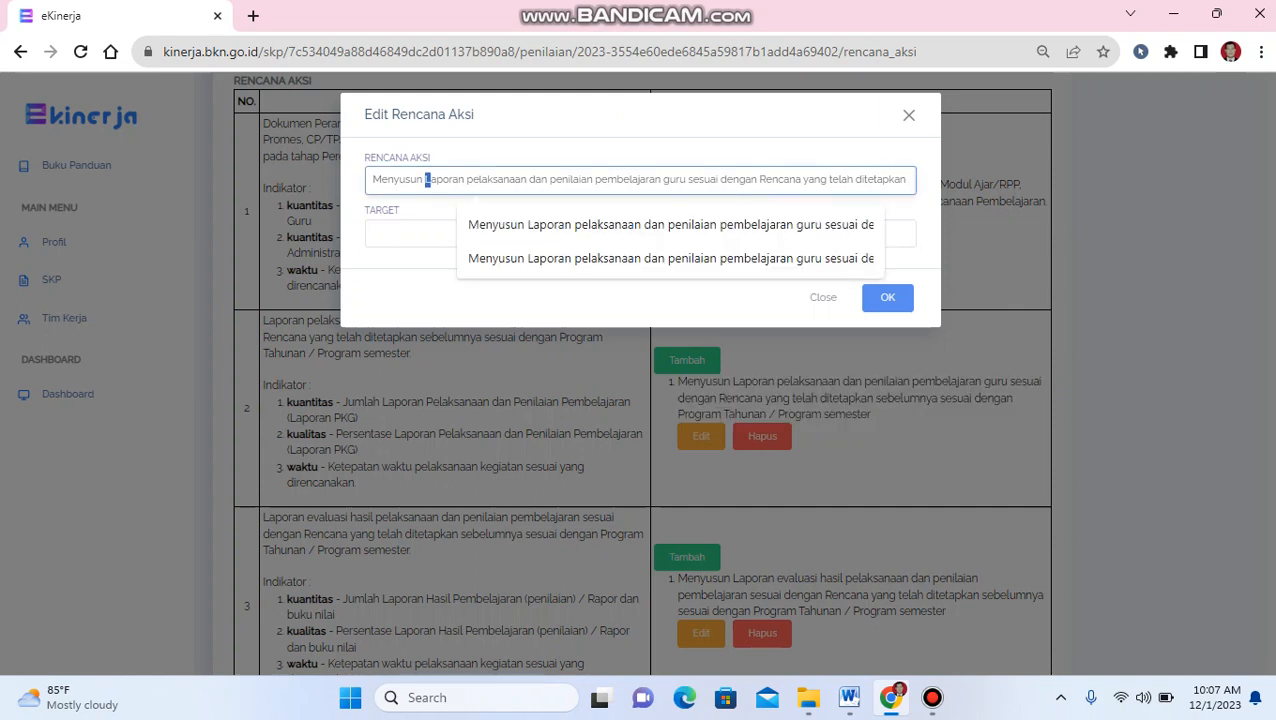
{"action": "left_click_drag", "start_coordinate": [428, 179], "coordinate": [908, 180]}
{"action": "key", "text": "BackSpace"}
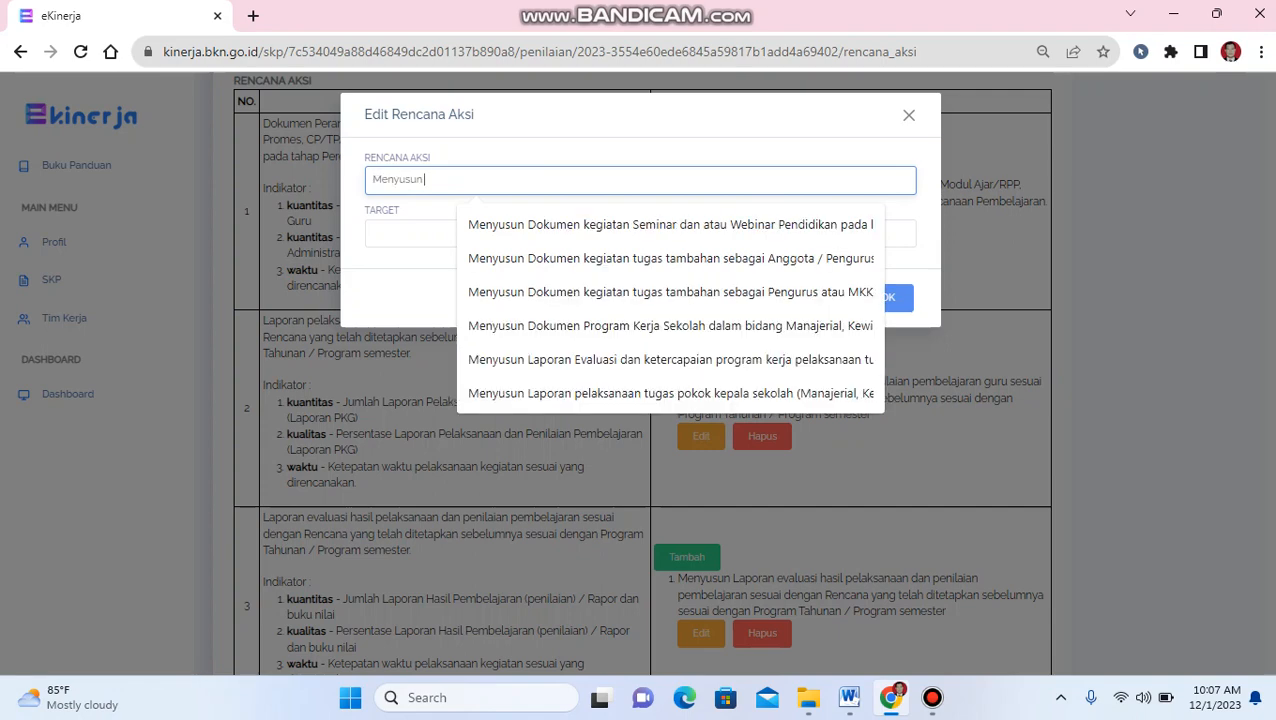
{"action": "key", "text": "ctrl+v"}
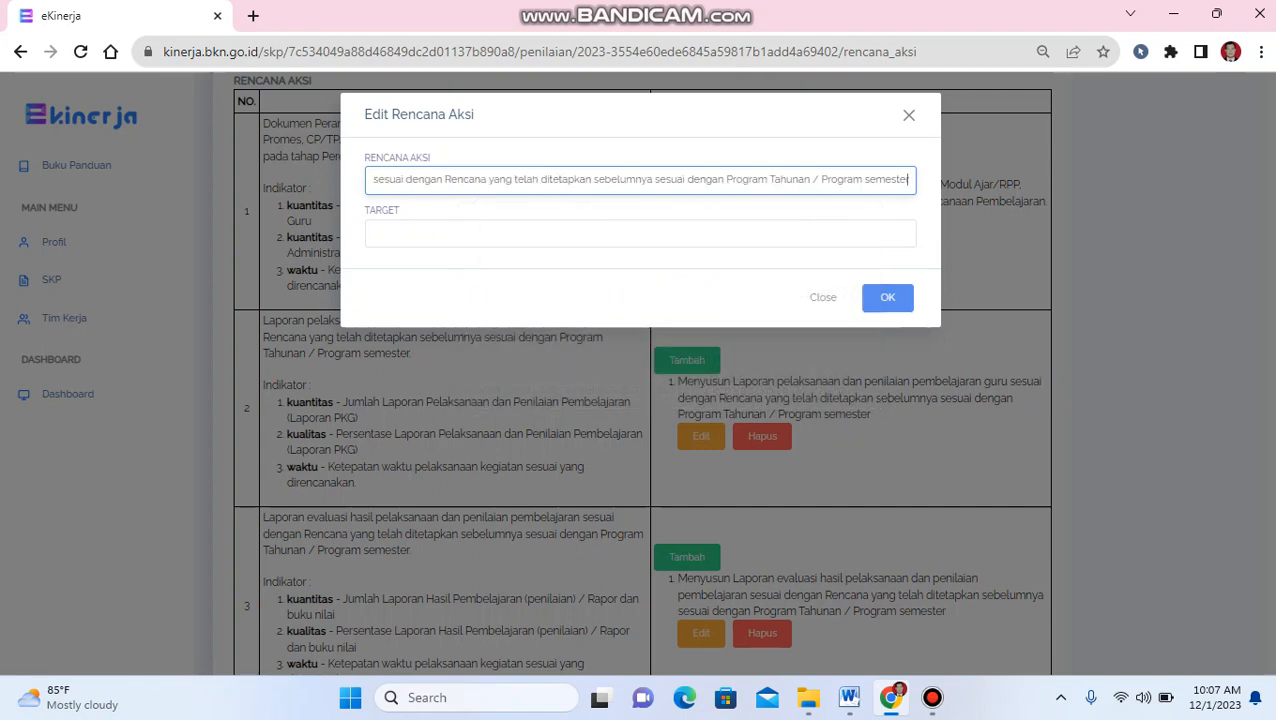
Set the target of row 2's action plan to "1 Laporan" and save the entry.
{"action": "key", "text": "Tab"}
{"action": "type", "text": "1"}
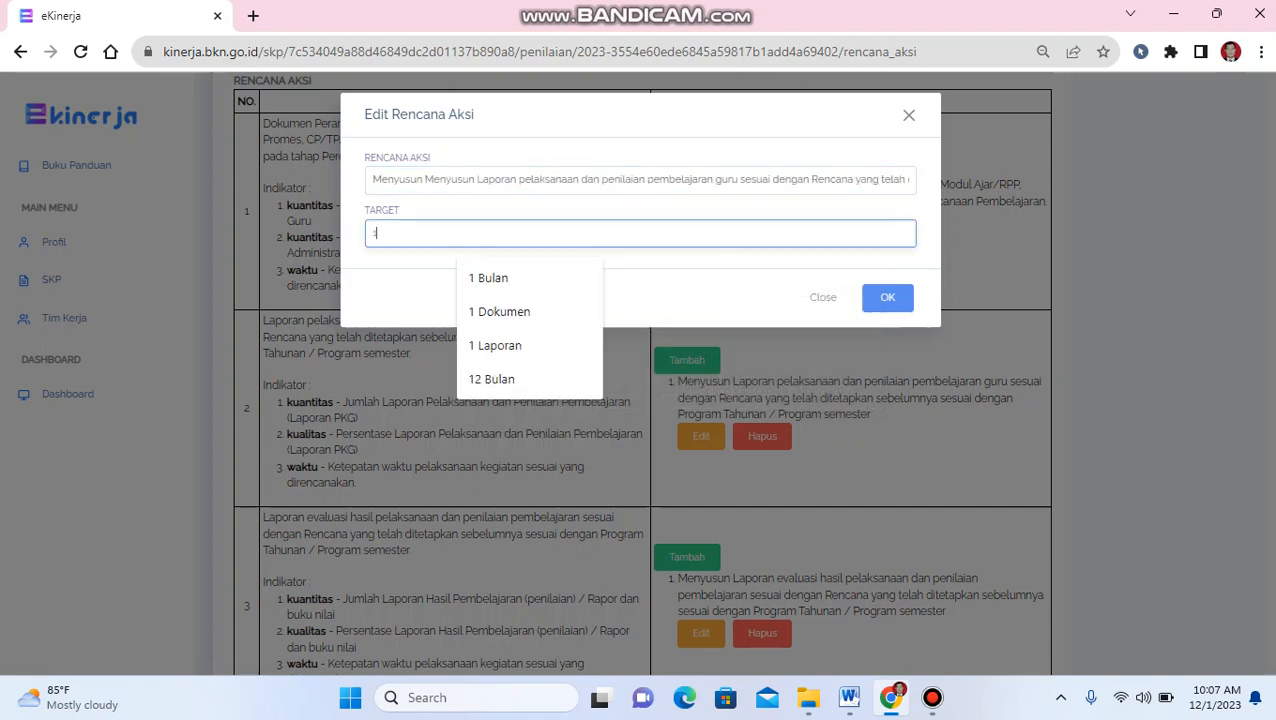
{"action": "key", "text": "Down"}
{"action": "key", "text": "Down"}
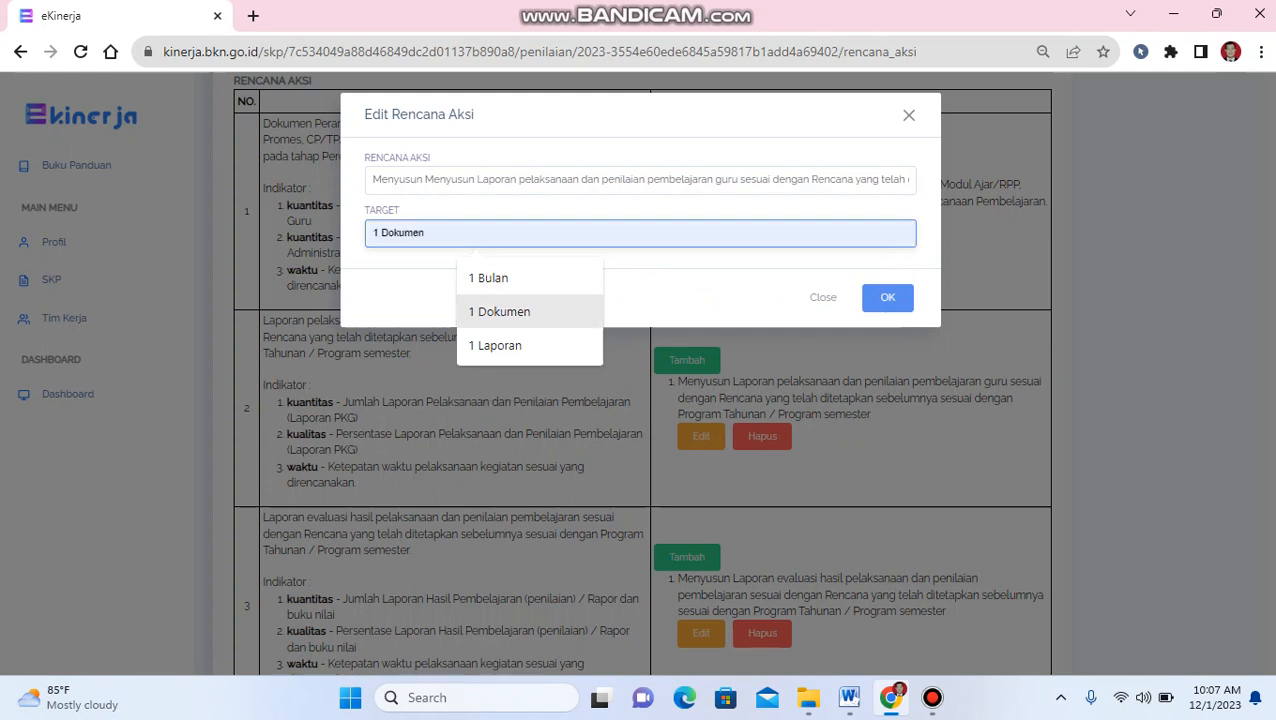
{"action": "key", "text": "Return"}
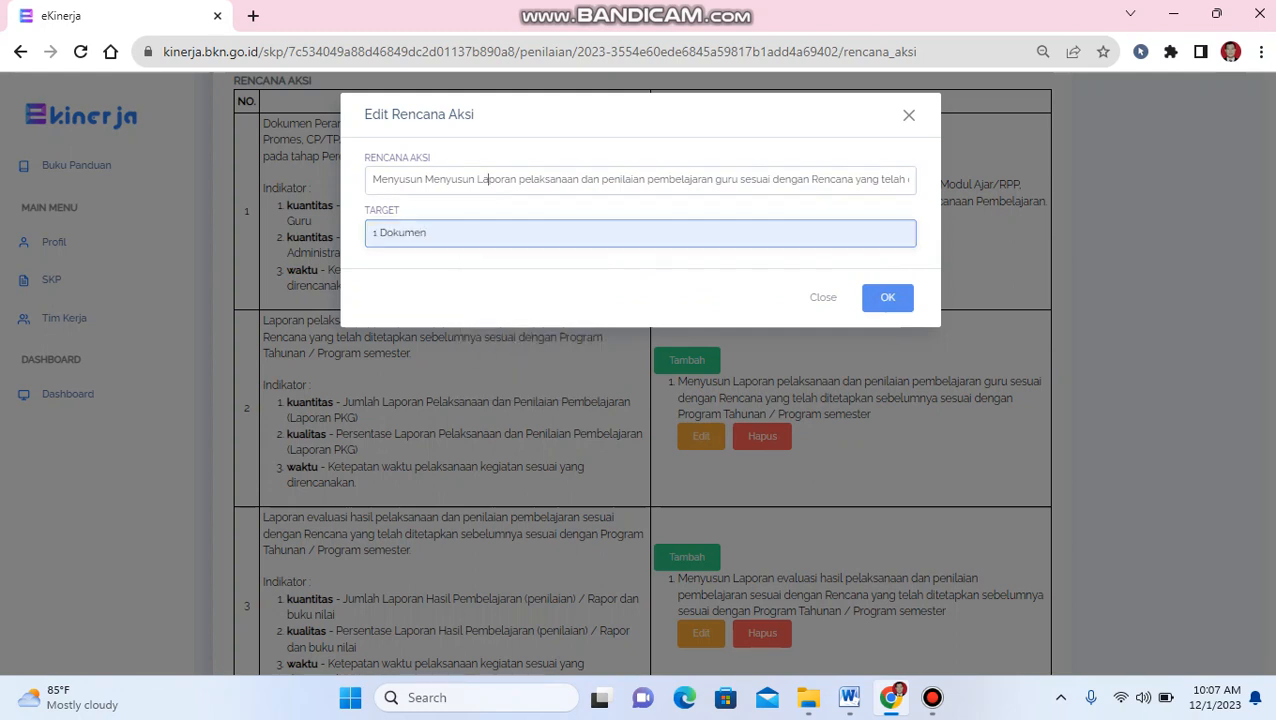
{"action": "double_click", "coordinate": [496, 179]}
{"action": "double_click", "coordinate": [398, 232]}
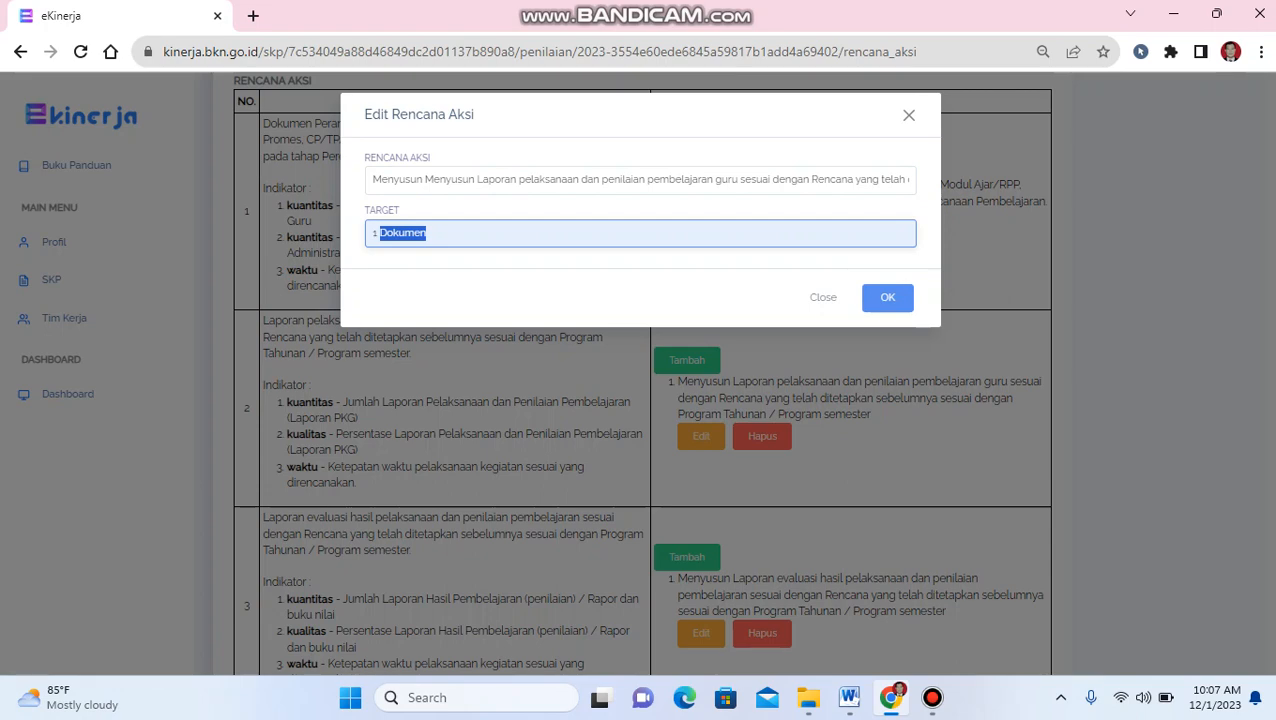
{"action": "type", "text": "Laporan"}
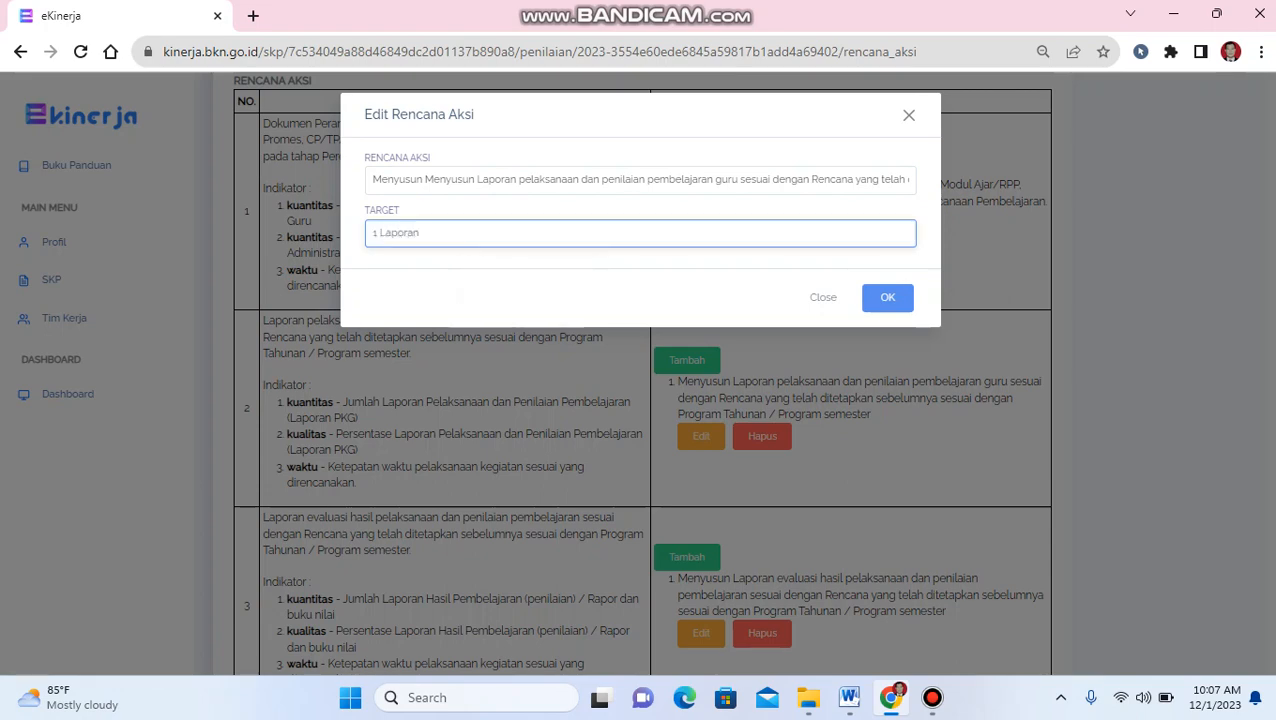
{"action": "left_click", "coordinate": [887, 297]}
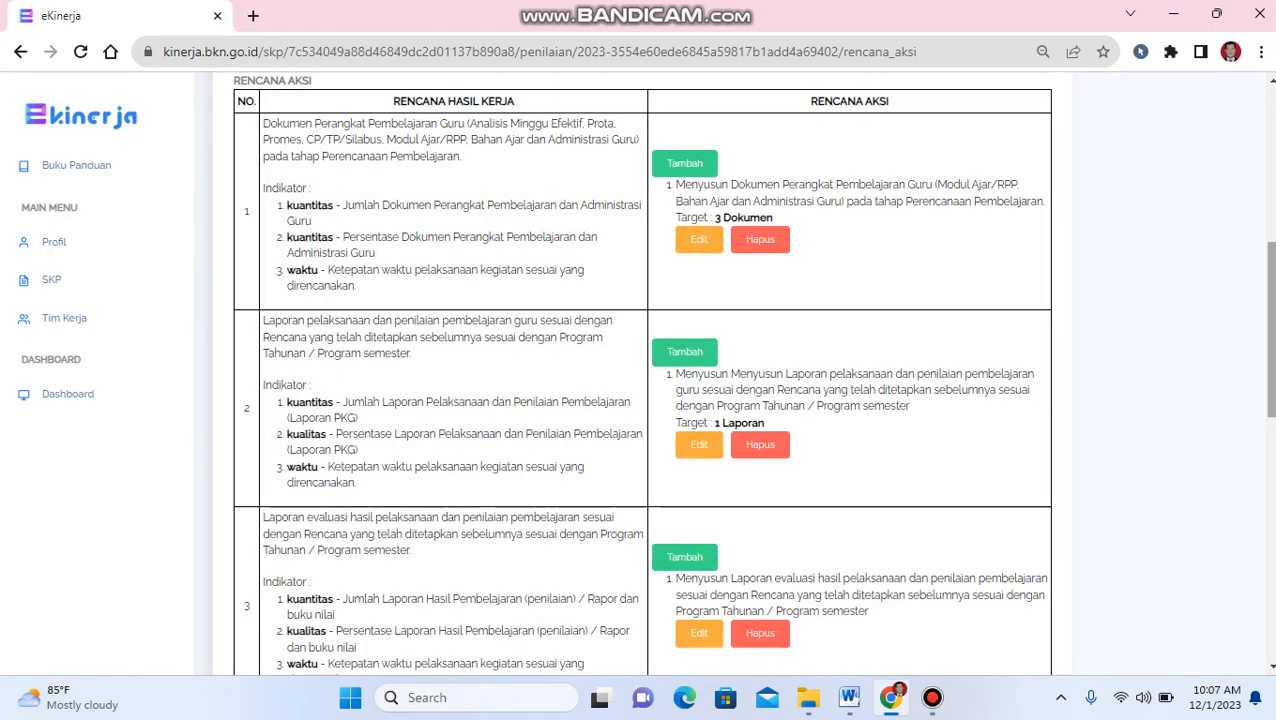
Examine which kind of output the work results and action plans in rows 3 and 4 call for.
{"action": "scroll", "coordinate": [640, 373], "scroll_direction": "down", "scroll_amount": 3}
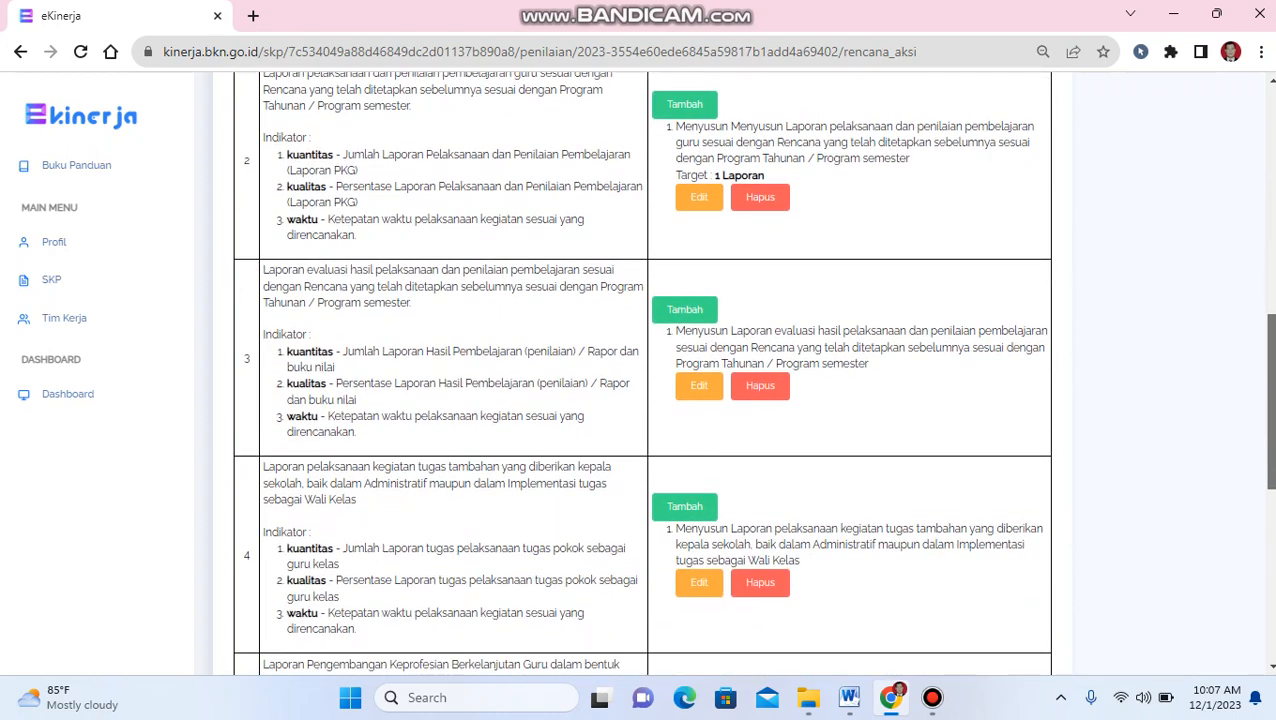
{"action": "double_click", "coordinate": [751, 330]}
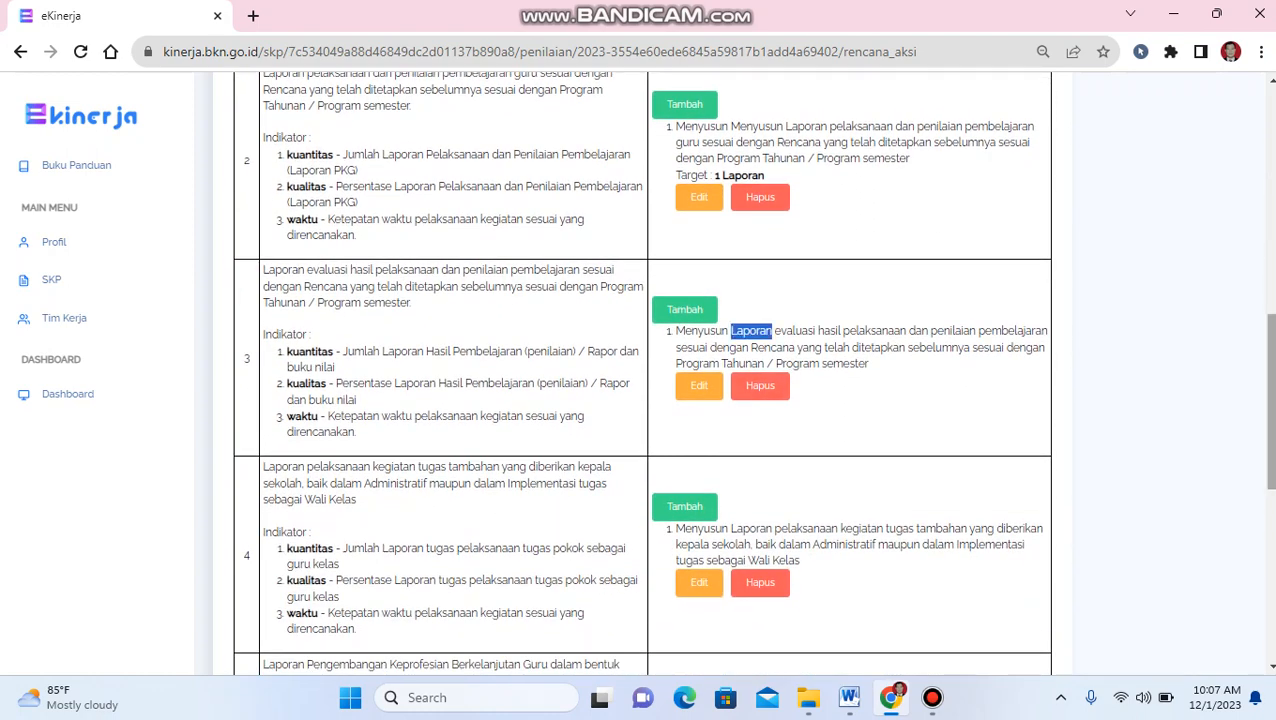
{"action": "left_click_drag", "start_coordinate": [1269, 400], "coordinate": [1269, 449]}
{"action": "double_click", "coordinate": [751, 361]}
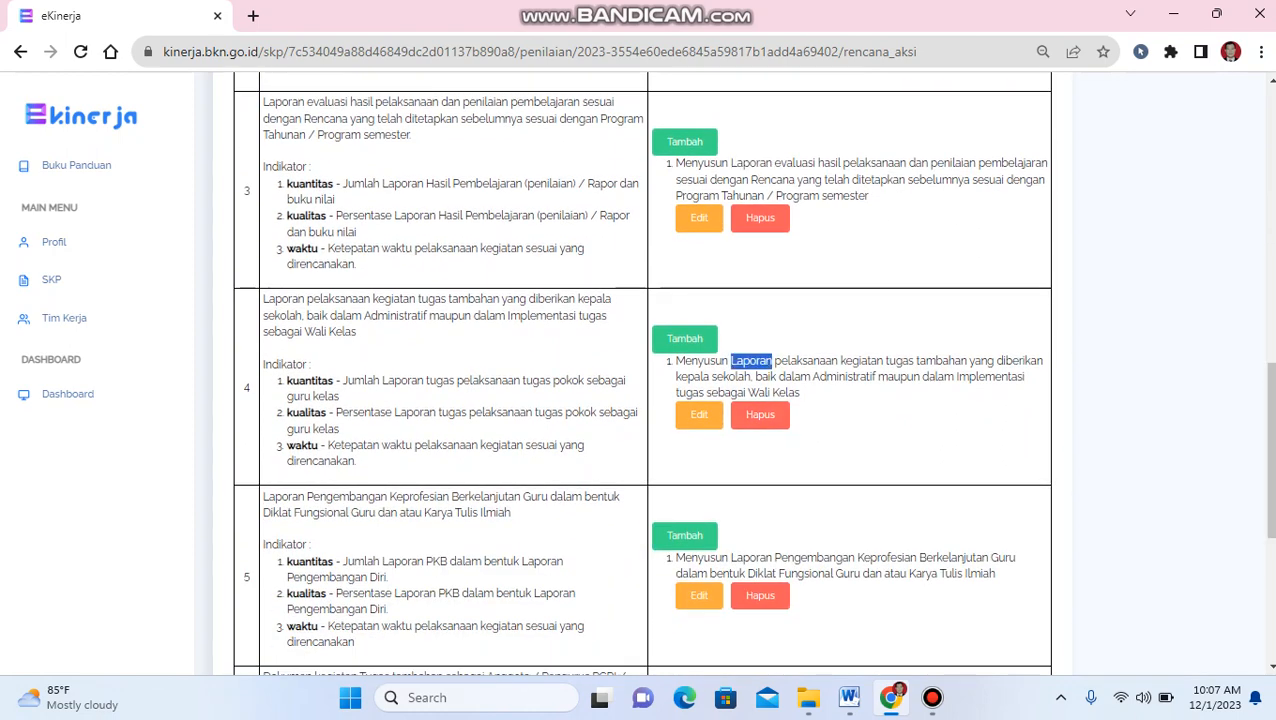
{"action": "double_click", "coordinate": [283, 299]}
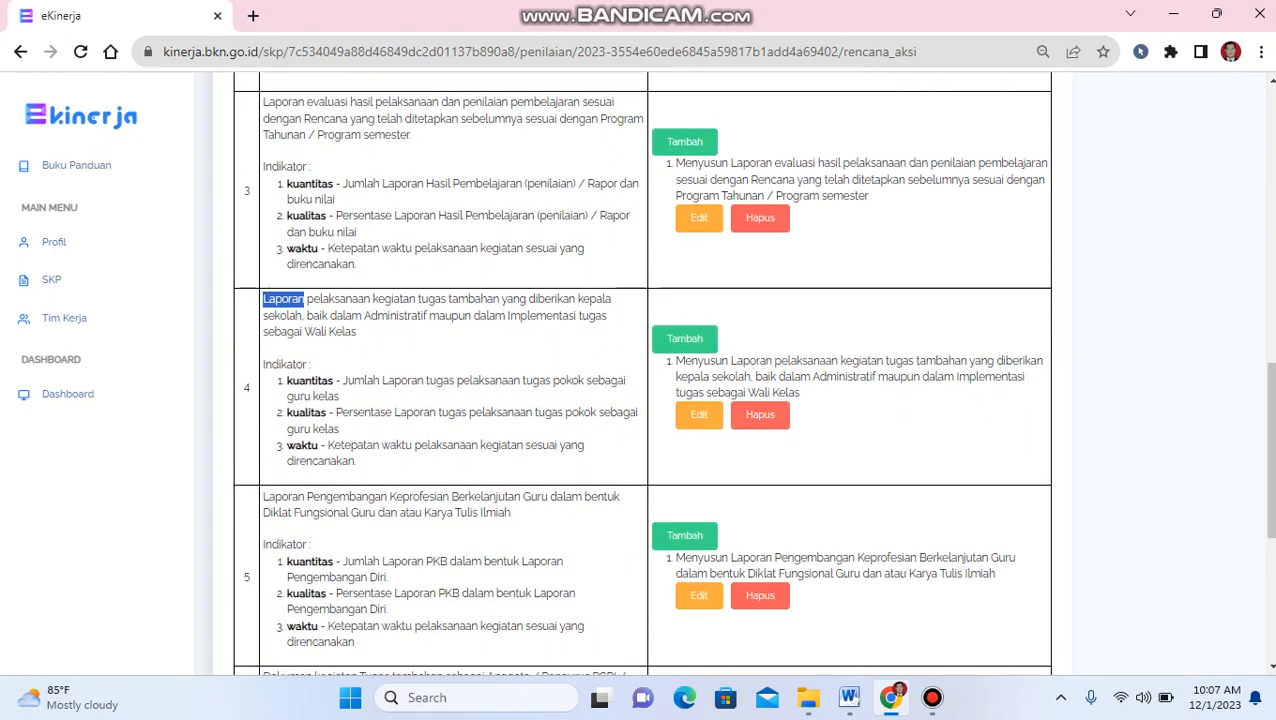
{"action": "double_click", "coordinate": [283, 102]}
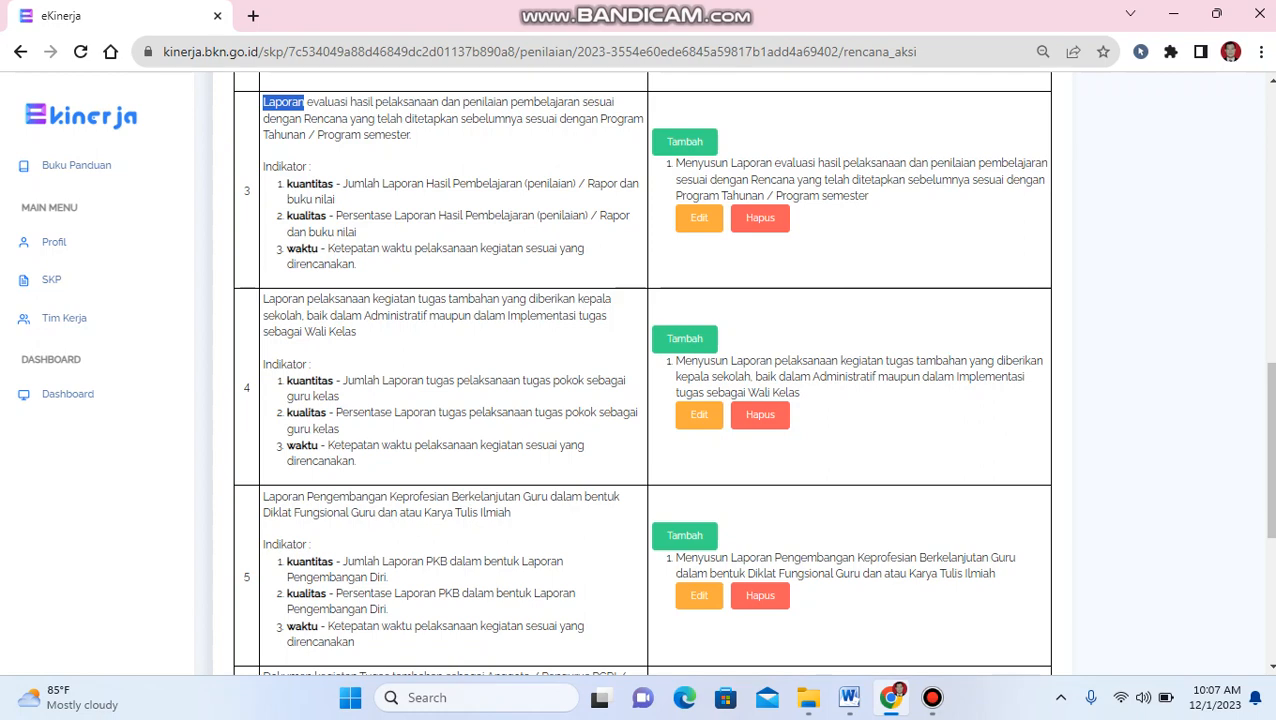
Set the target of row 5's action plan to "2 Laporan" and save the entry.
{"action": "left_click_drag", "start_coordinate": [1269, 450], "coordinate": [1269, 503]}
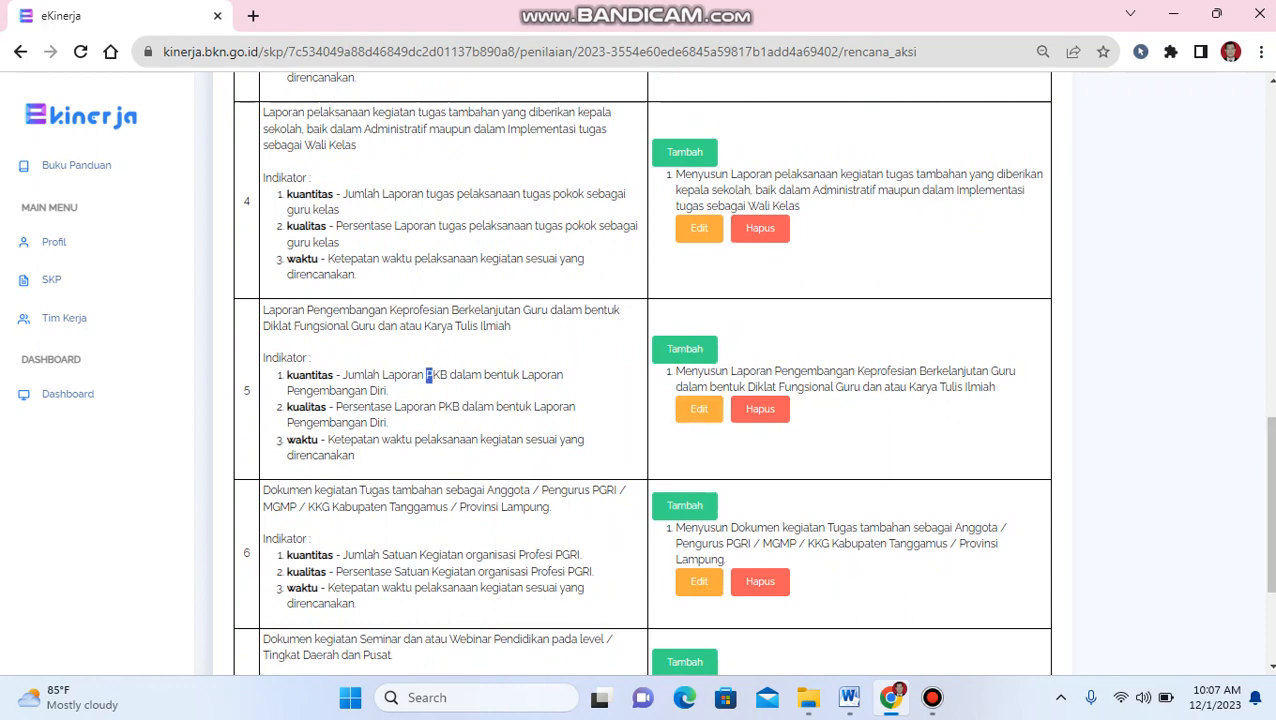
{"action": "double_click", "coordinate": [430, 375]}
{"action": "left_click", "coordinate": [699, 409]}
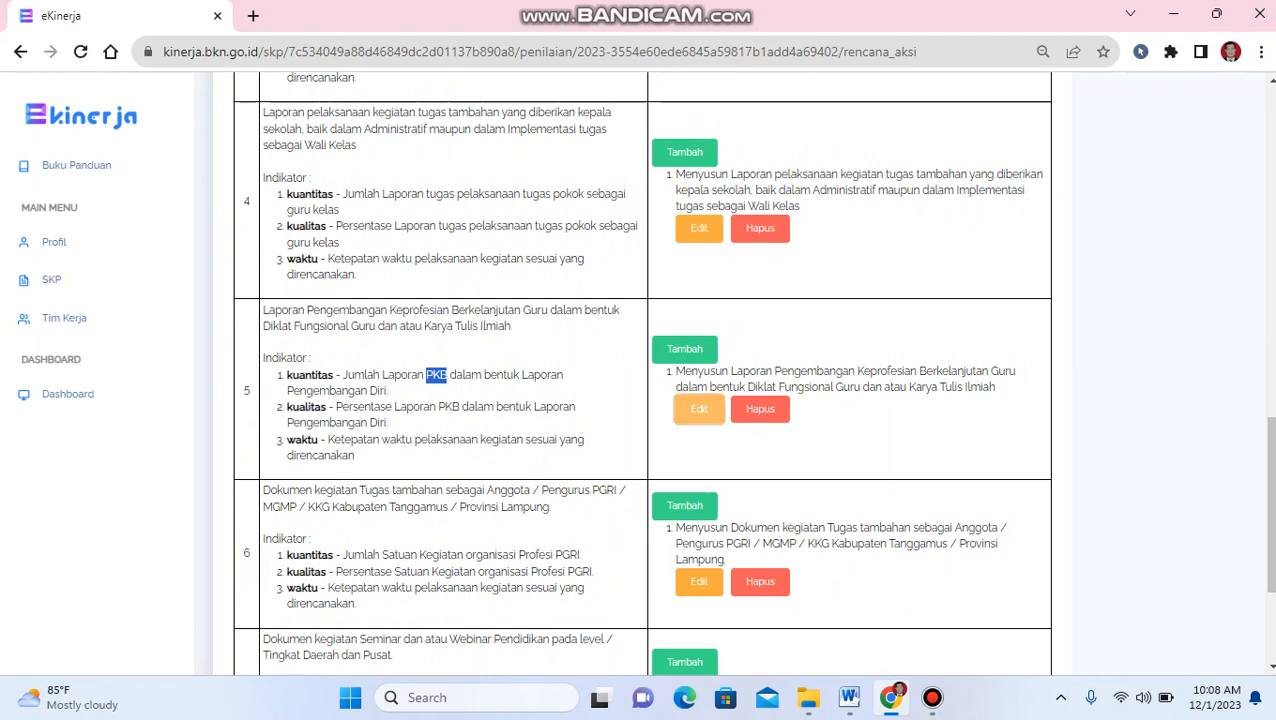
{"action": "left_click", "coordinate": [640, 233]}
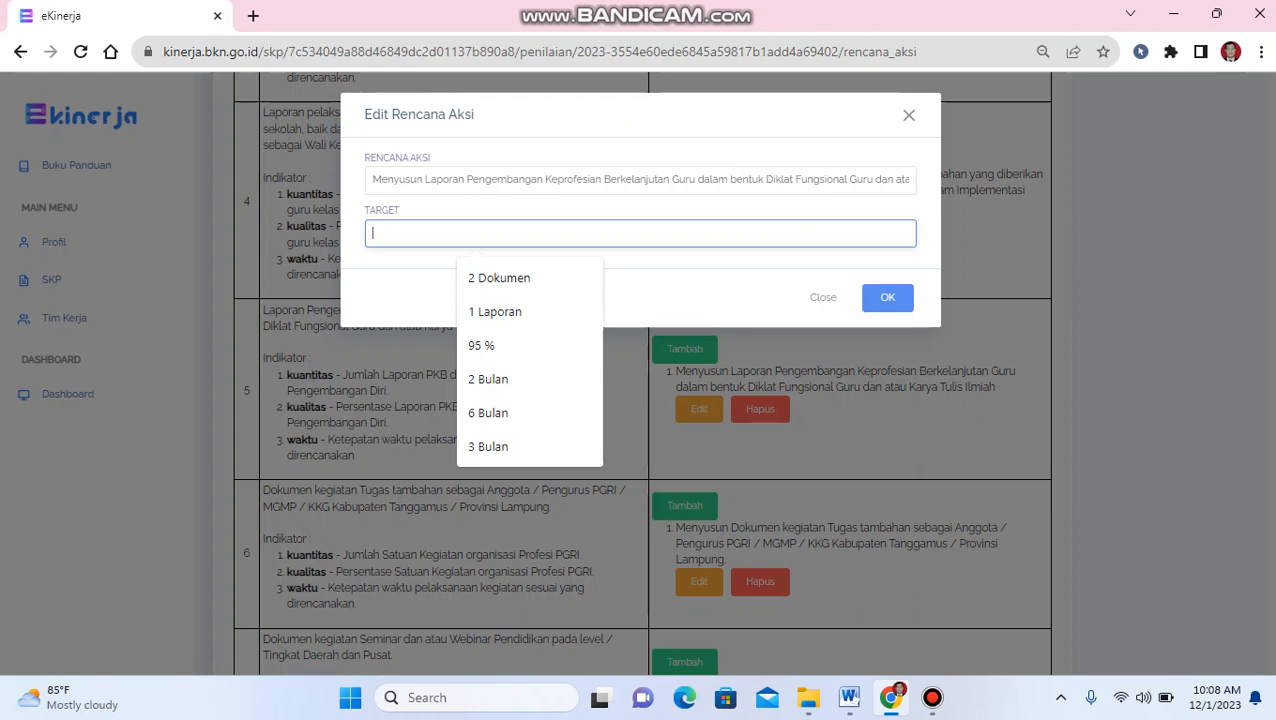
{"action": "type", "text": "2"}
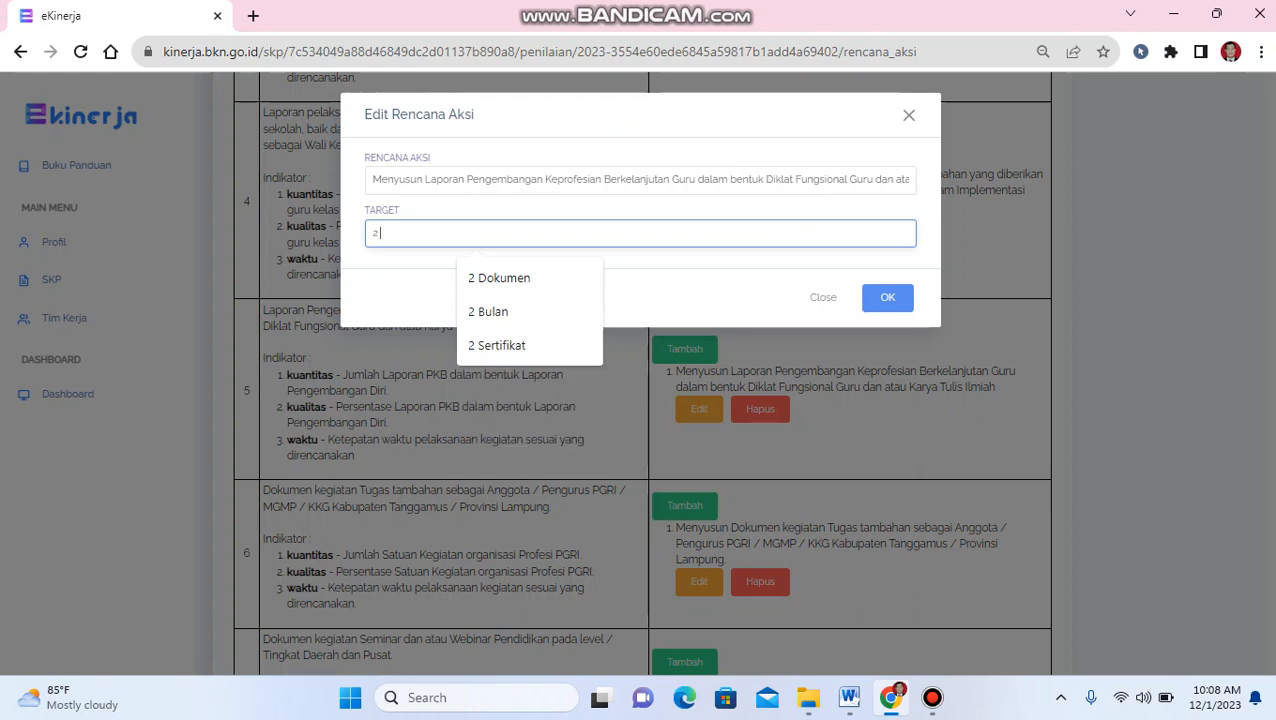
{"action": "key", "text": "Down"}
{"action": "key", "text": "Up"}
{"action": "type", "text": "Laporan"}
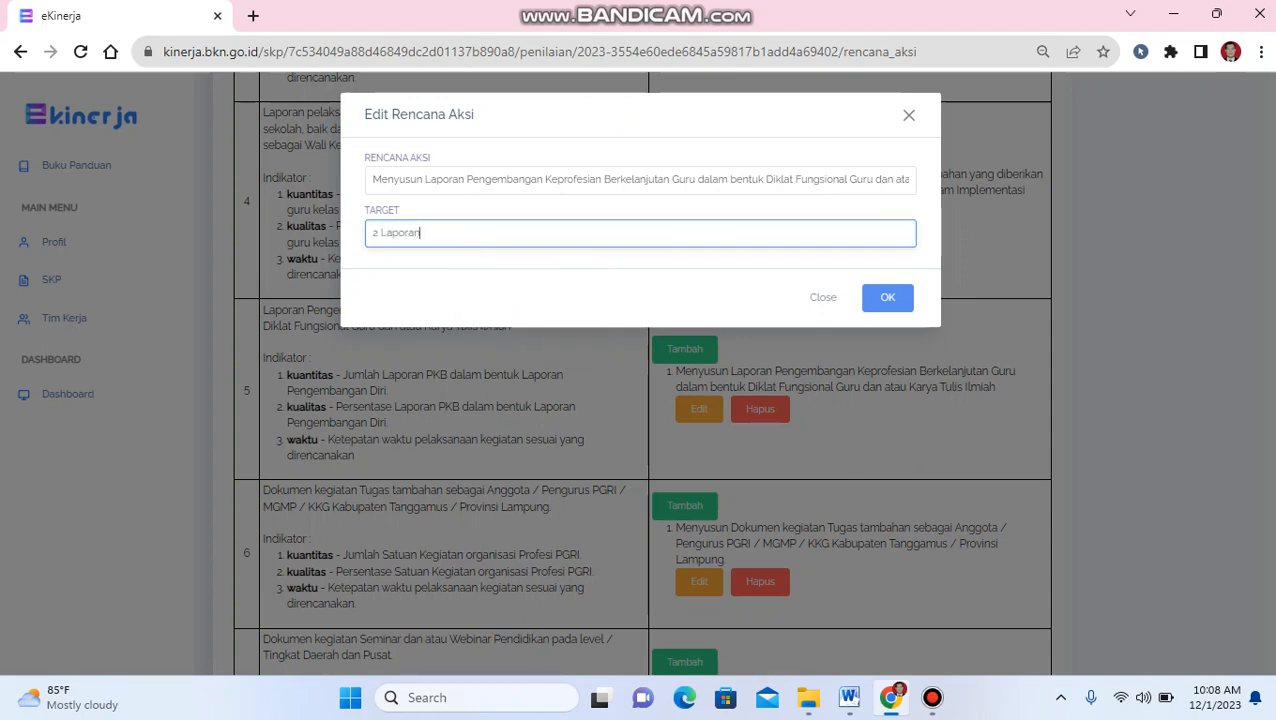
{"action": "left_click", "coordinate": [887, 297]}
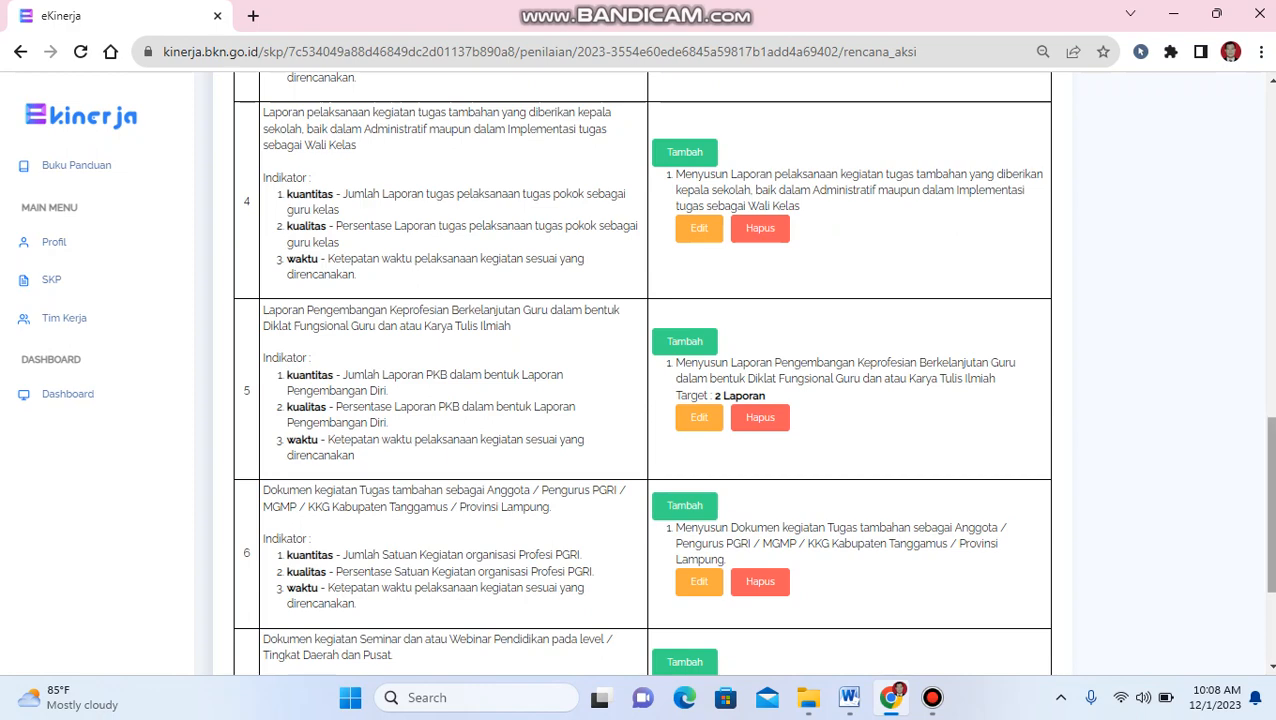
Compare the action plan wording and target of row 5 with those of row 7.
{"action": "scroll", "coordinate": [1268, 500], "scroll_direction": "down", "scroll_amount": 2}
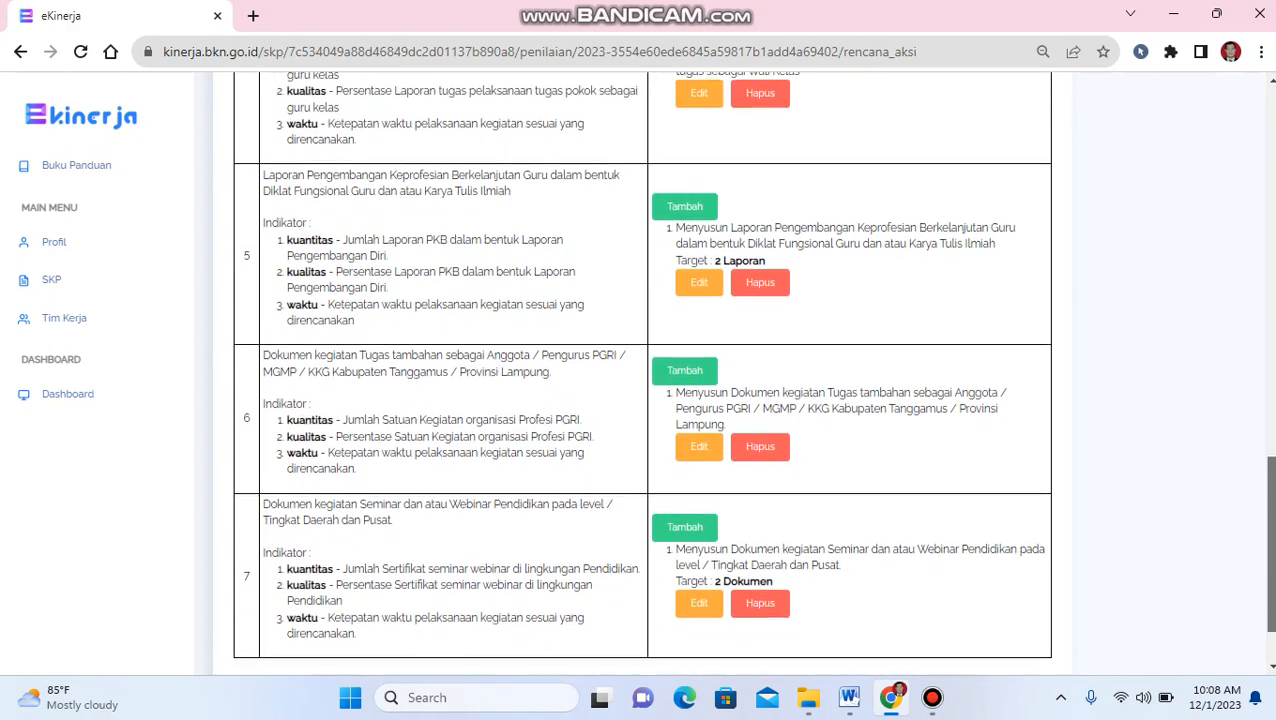
{"action": "double_click", "coordinate": [436, 244]}
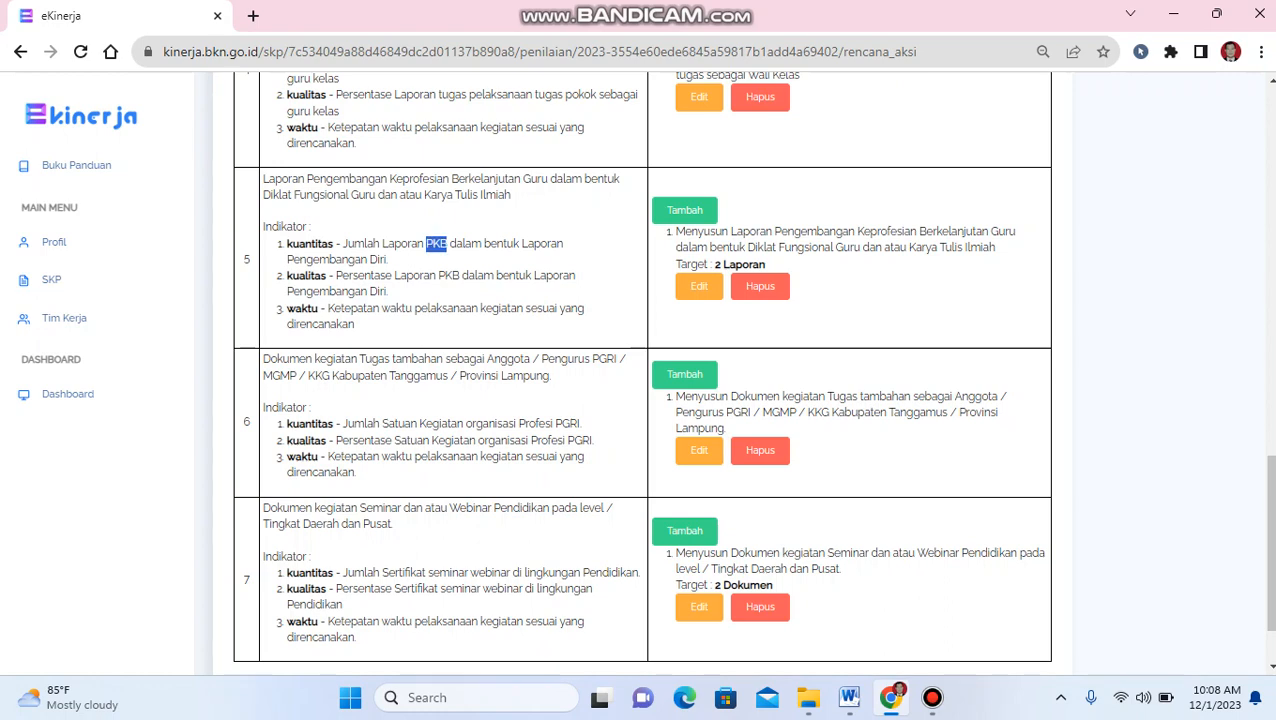
{"action": "double_click", "coordinate": [848, 553]}
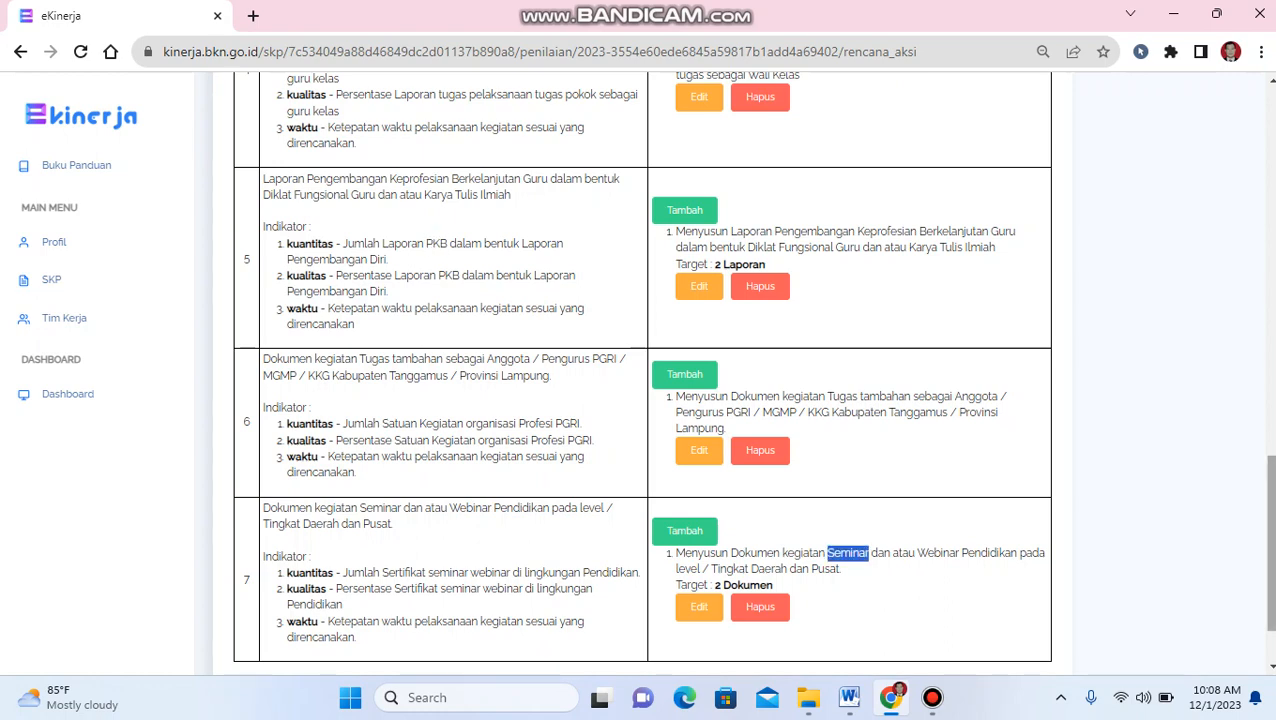
{"action": "scroll", "coordinate": [737, 372], "scroll_direction": "down", "scroll_amount": 2}
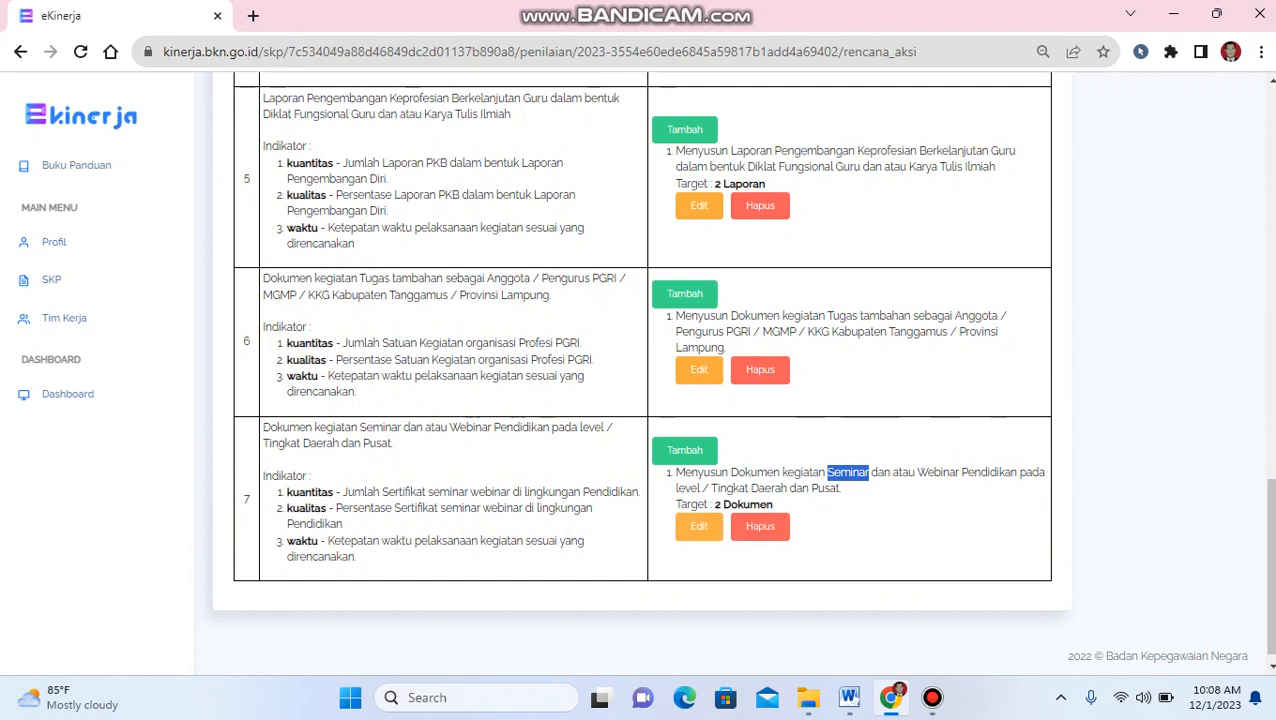
{"action": "double_click", "coordinate": [748, 505]}
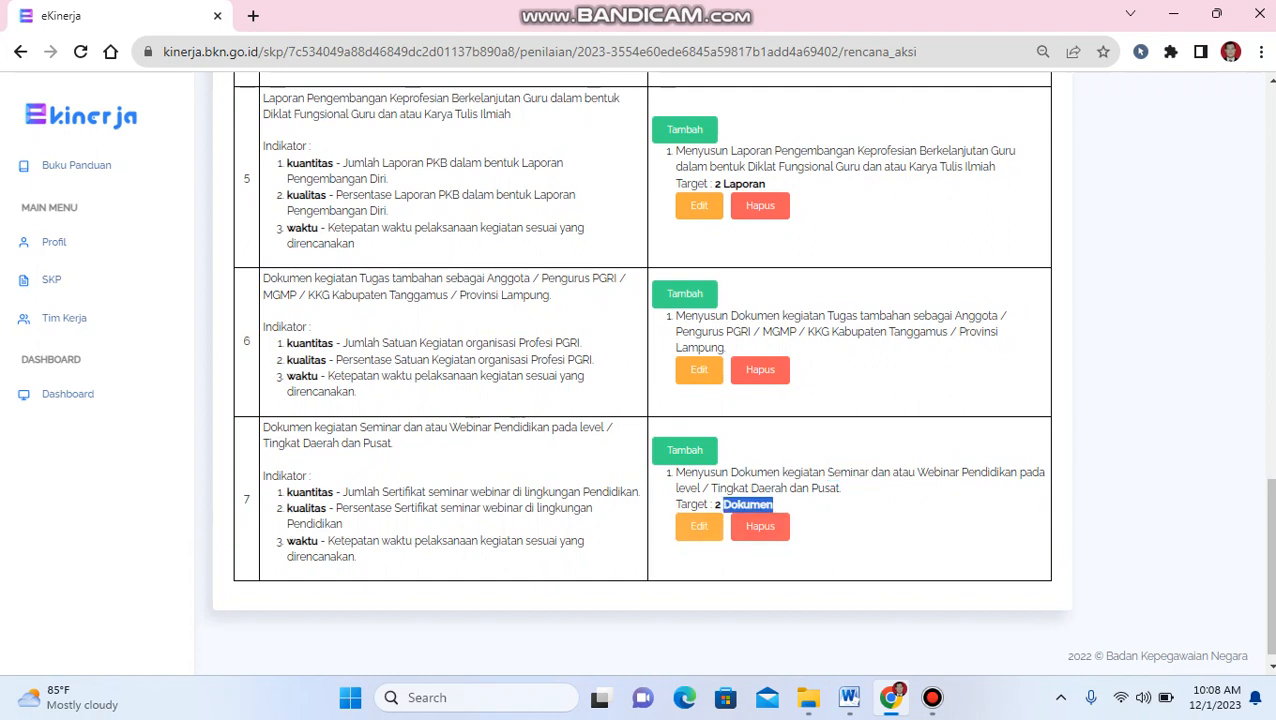
{"action": "double_click", "coordinate": [728, 168]}
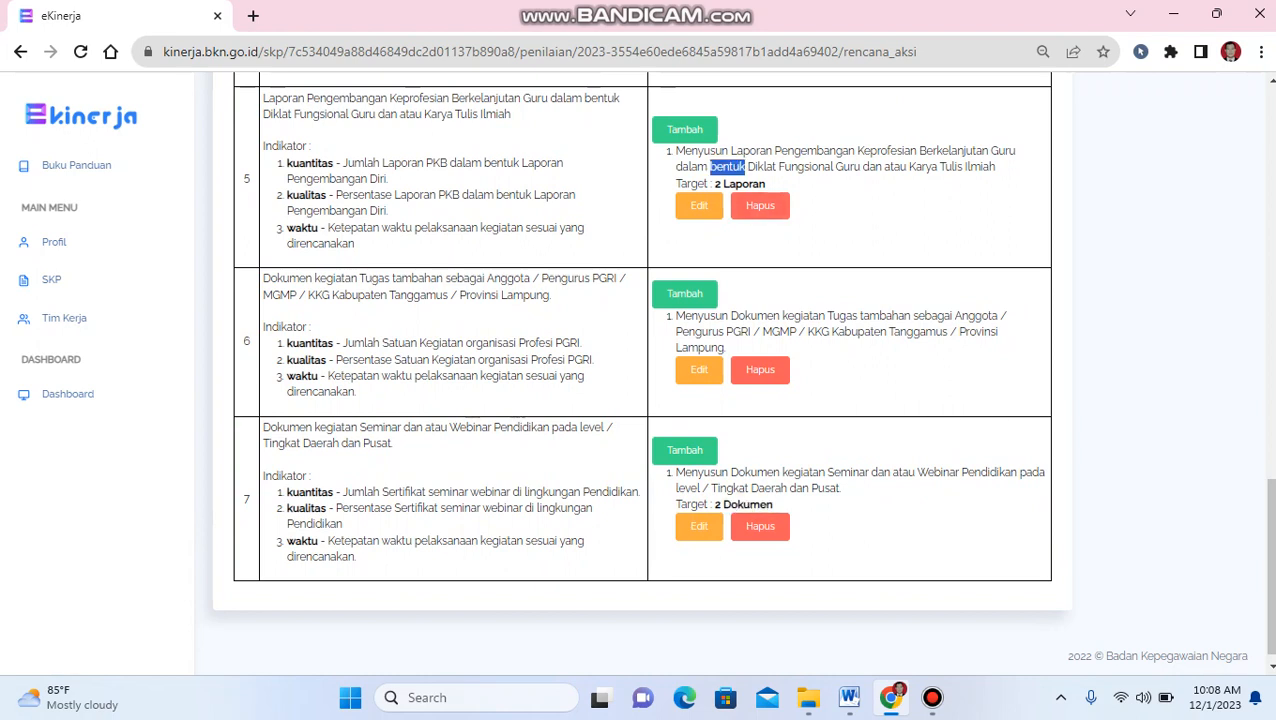
{"action": "double_click", "coordinate": [748, 505]}
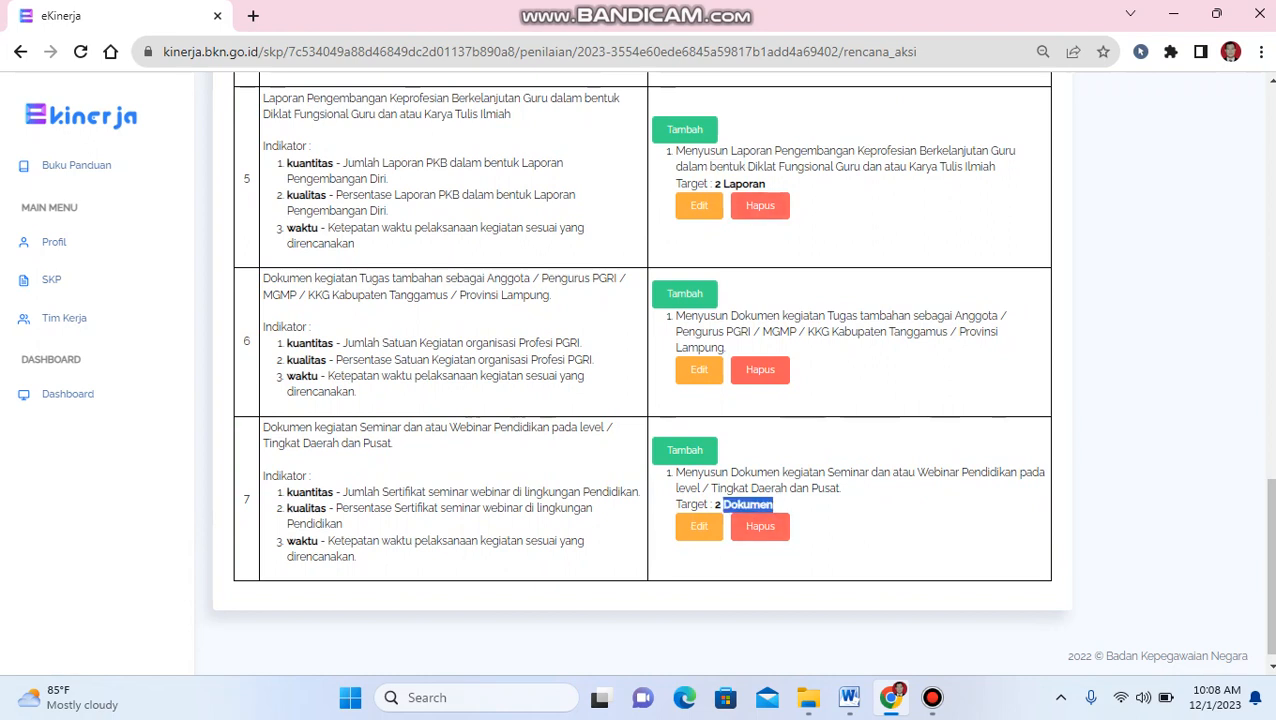
{"action": "double_click", "coordinate": [744, 184]}
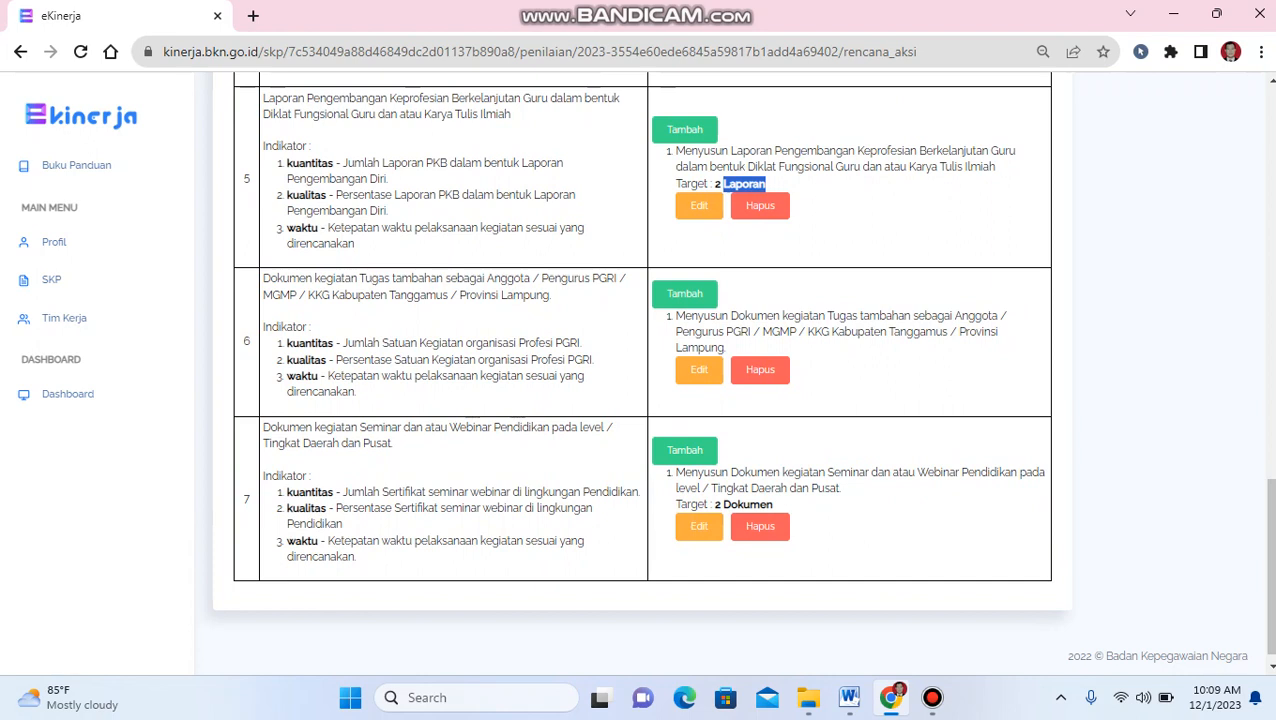
{"action": "double_click", "coordinate": [748, 505]}
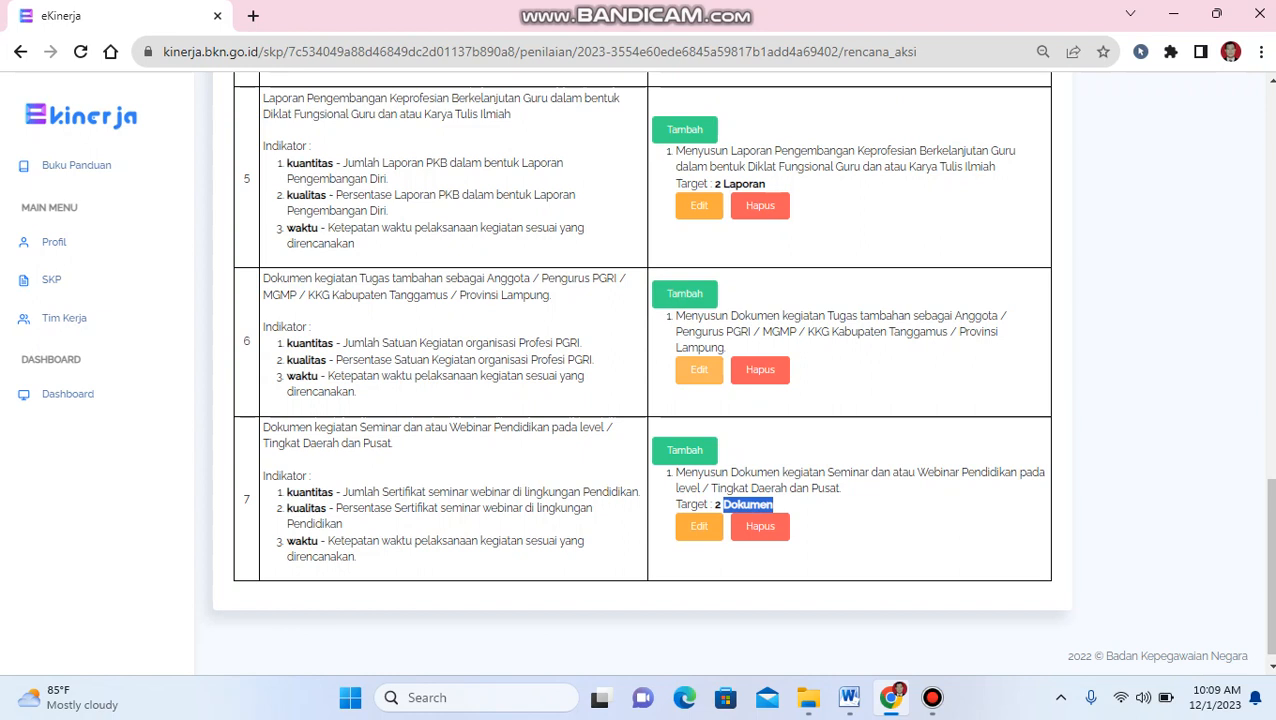
Set the target of row 6's action plan to "2 Dokumen" and save the entry.
{"action": "left_click", "coordinate": [699, 369]}
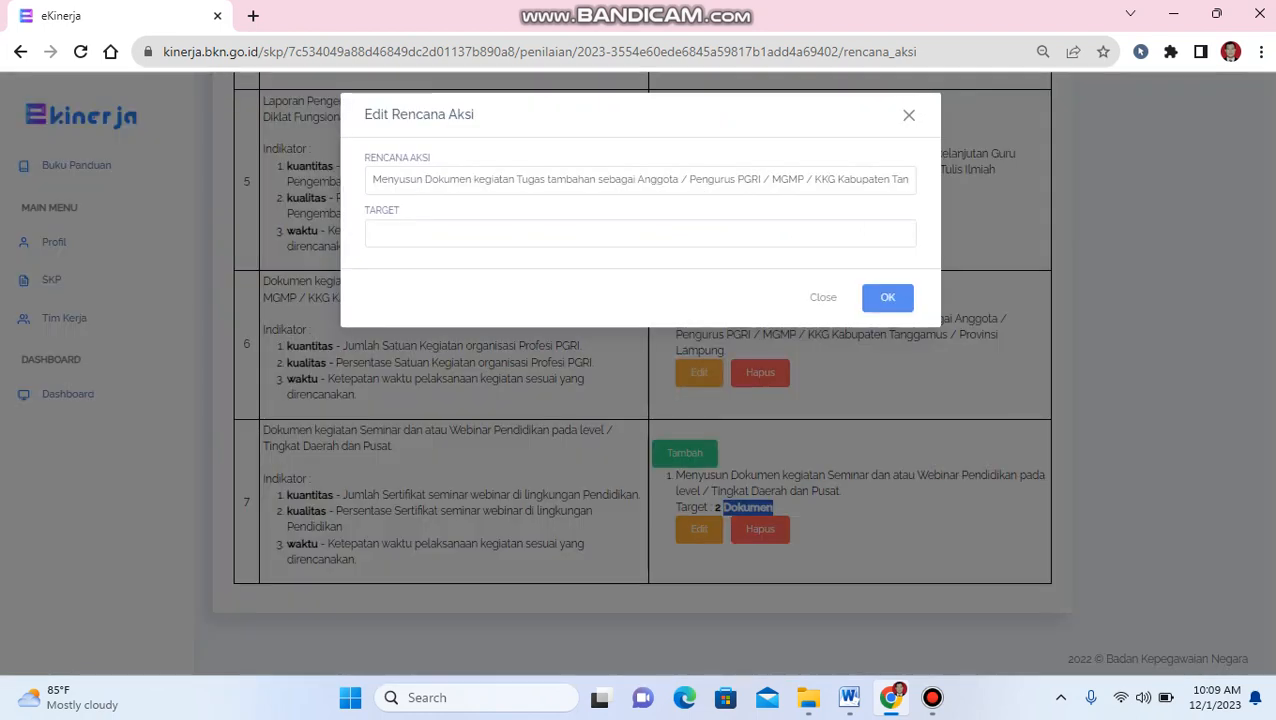
{"action": "left_click", "coordinate": [640, 233]}
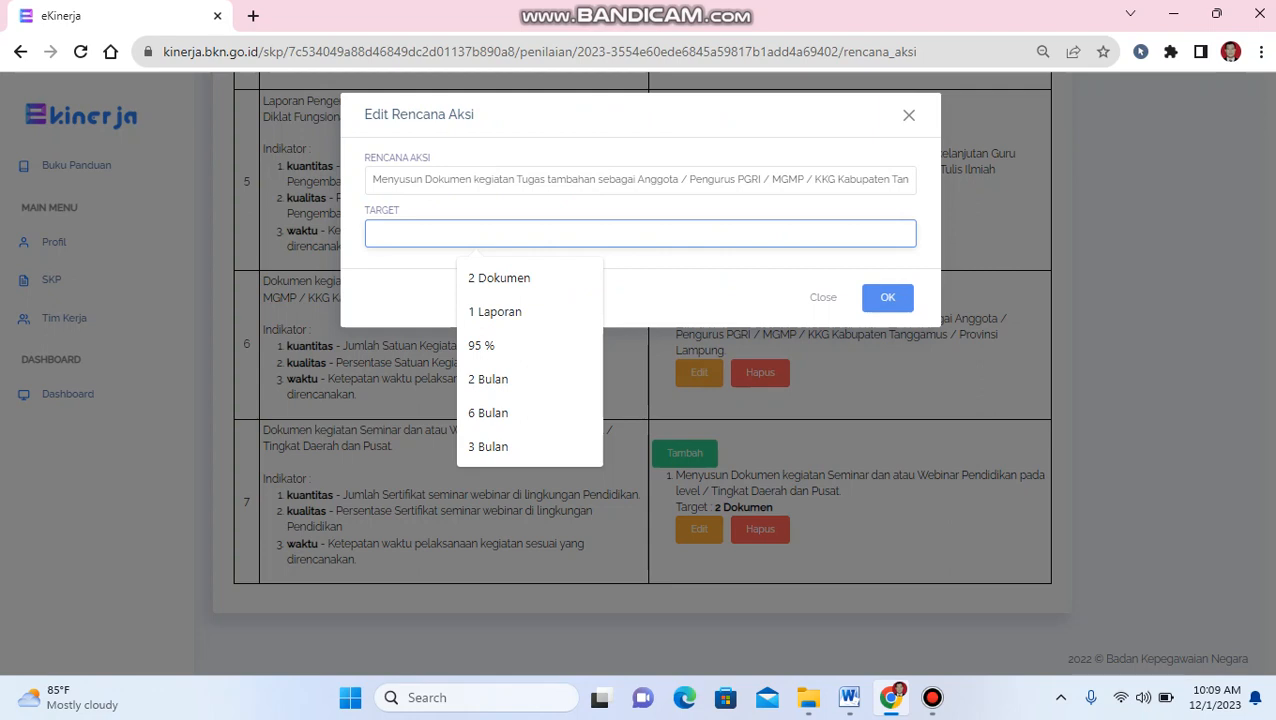
{"action": "type", "text": "2"}
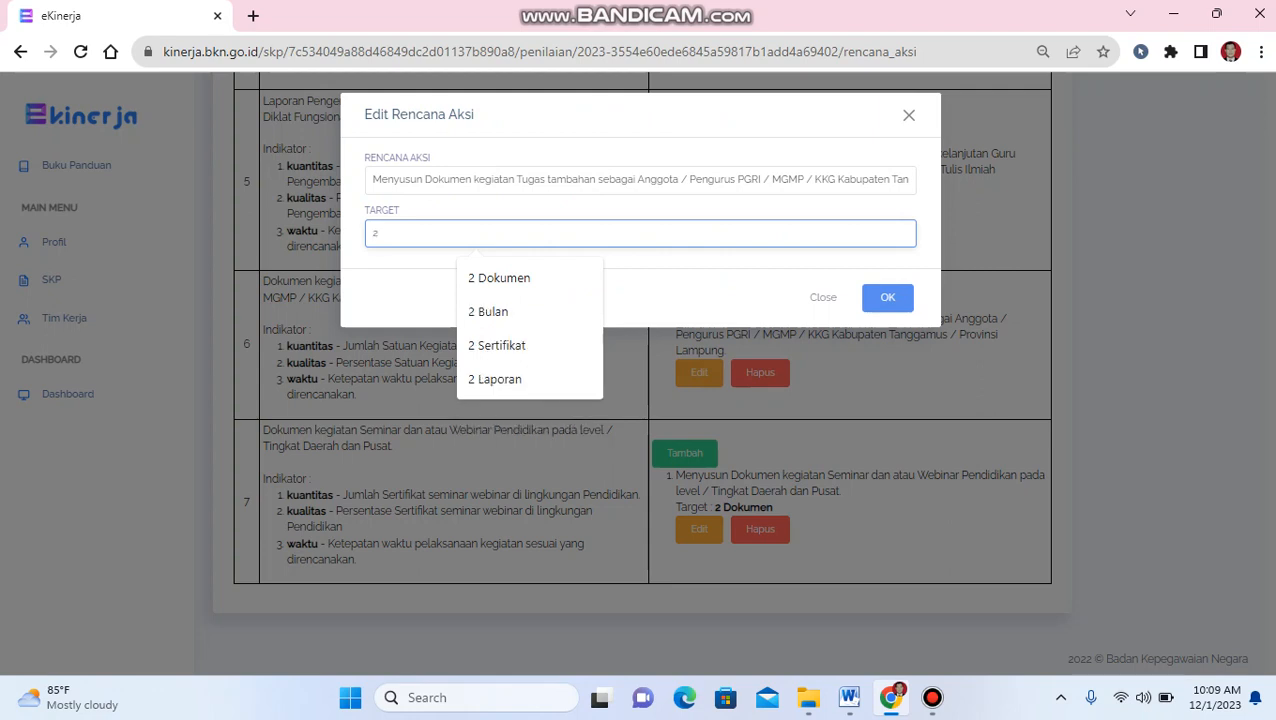
{"action": "key", "text": "Down"}
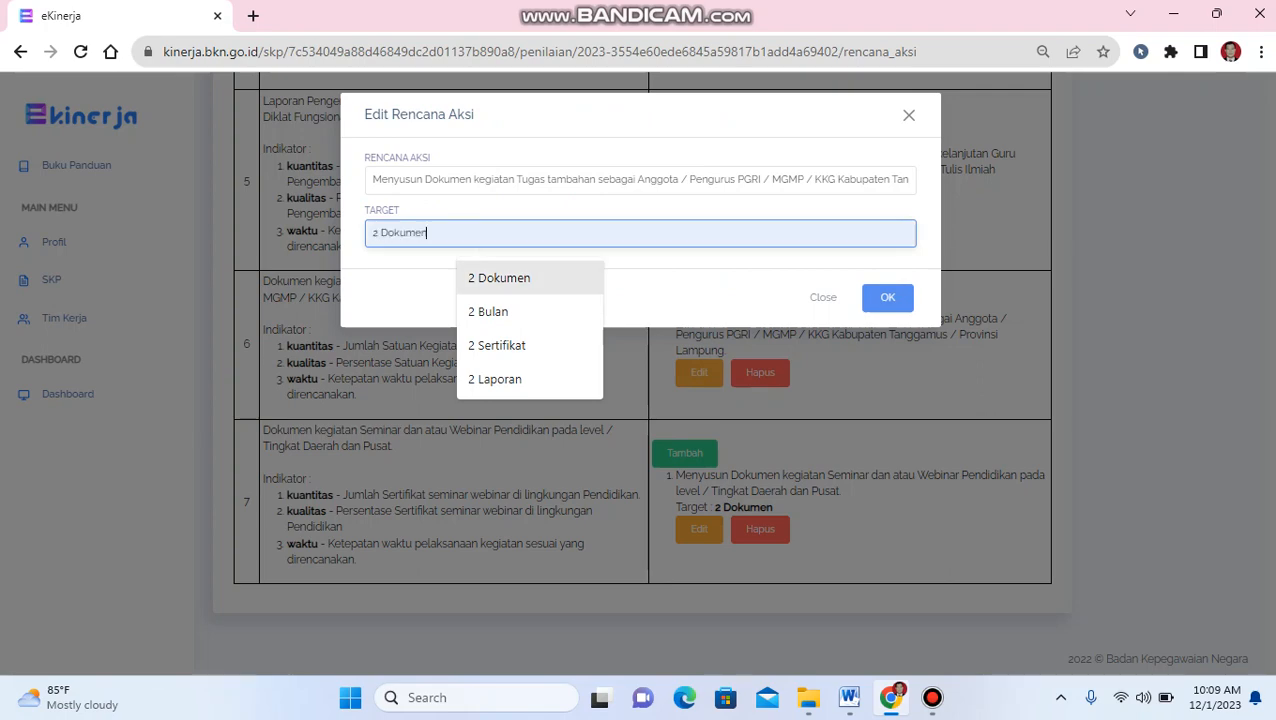
{"action": "key", "text": "Return"}
{"action": "key", "text": "Tab"}
{"action": "key", "text": "Return"}
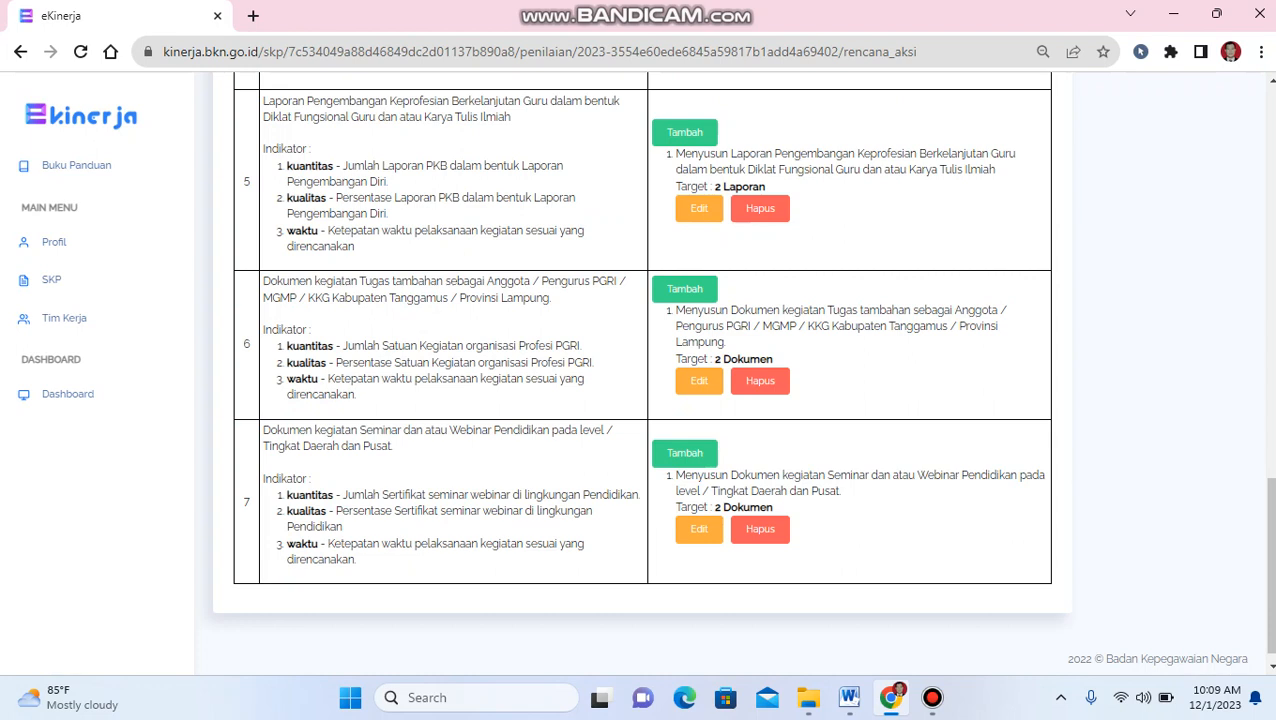
Check row 6's target against the quality indicator listed for that work result.
{"action": "double_click", "coordinate": [748, 359]}
{"action": "double_click", "coordinate": [718, 359]}
{"action": "double_click", "coordinate": [306, 363]}
{"action": "double_click", "coordinate": [364, 363]}
{"action": "left_click", "coordinate": [364, 363]}
{"action": "double_click", "coordinate": [410, 363]}
{"action": "left_click", "coordinate": [411, 363]}
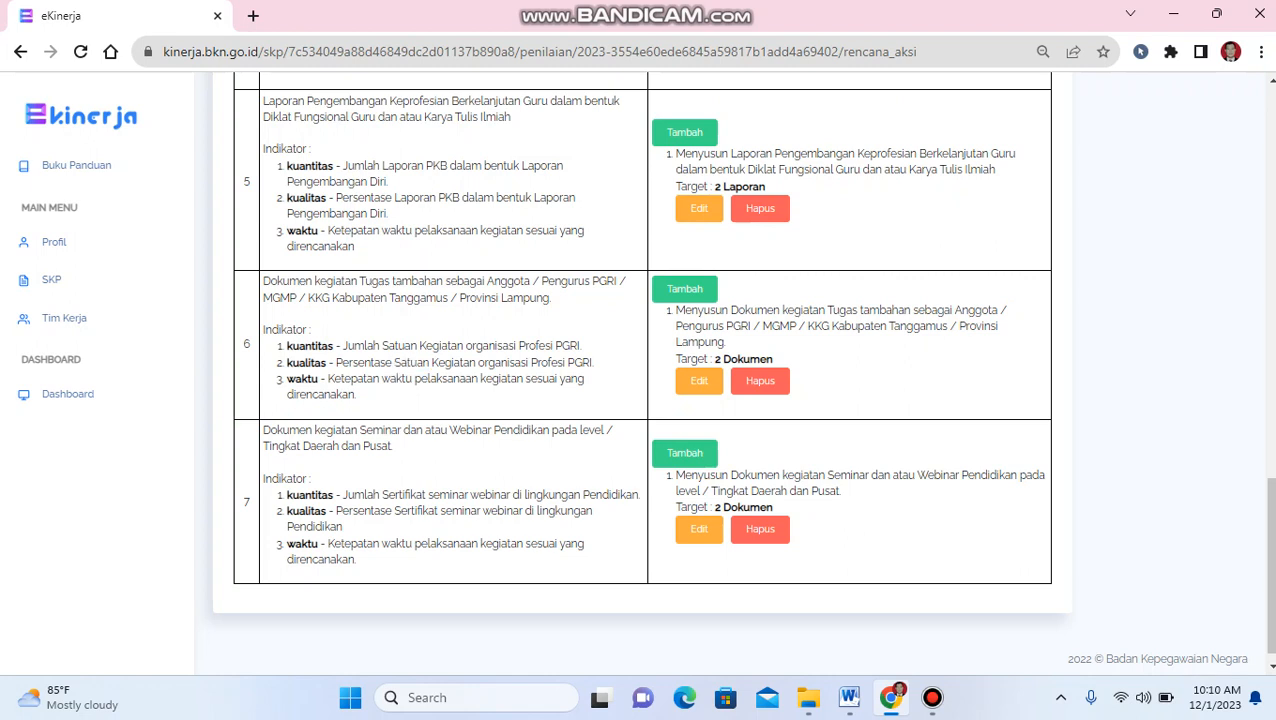